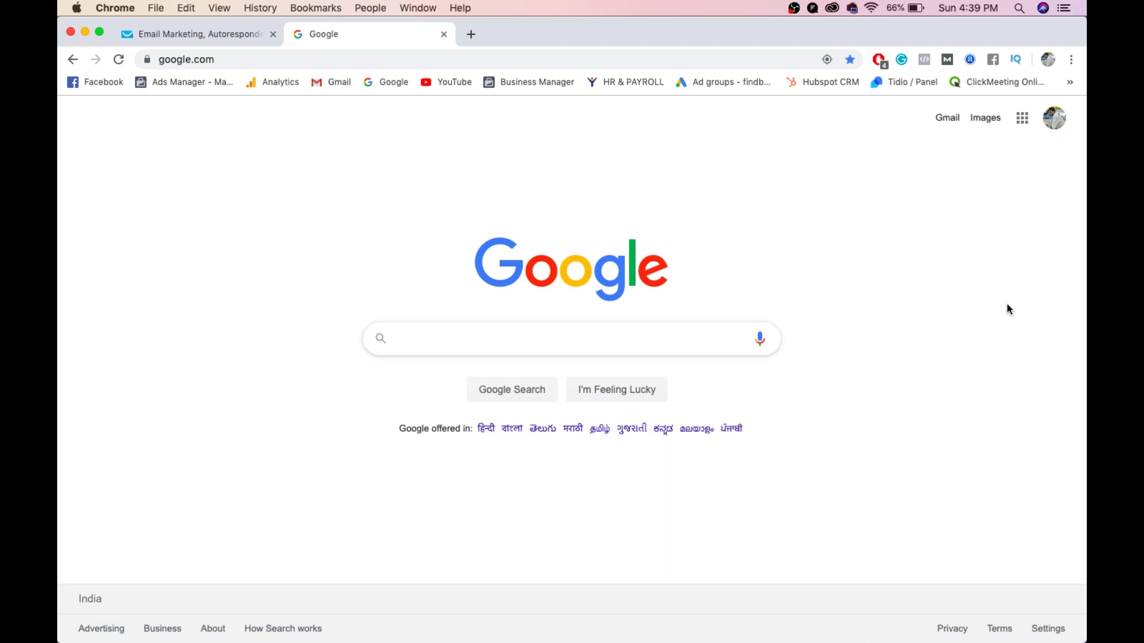
- Search Google for get response and open the GetResponse website from the results
{"action": "type", "text": "ge"}
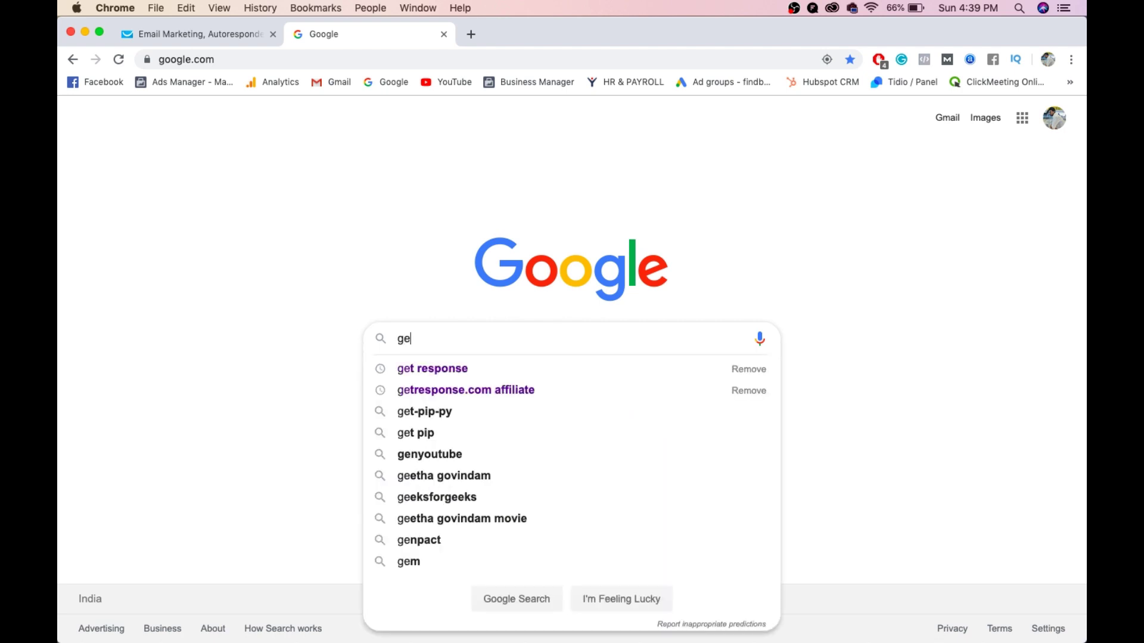
{"action": "type", "text": "st"}
{"action": "key", "text": "BackSpace"}
{"action": "key", "text": "BackSpace"}
{"action": "key", "text": "Down"}
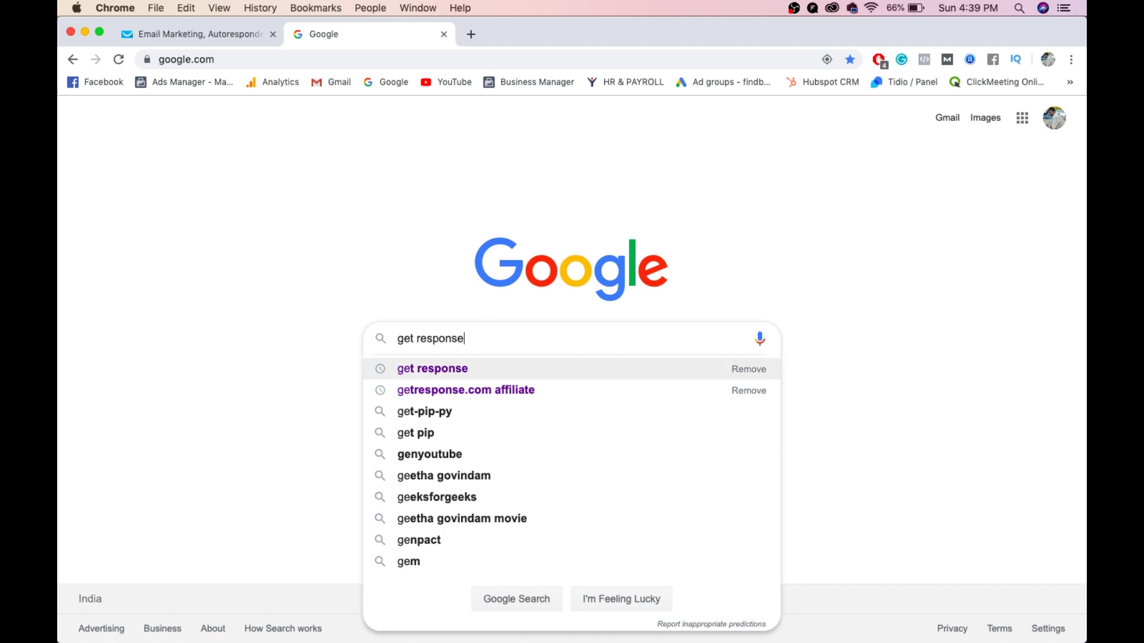
{"action": "key", "text": "Return"}
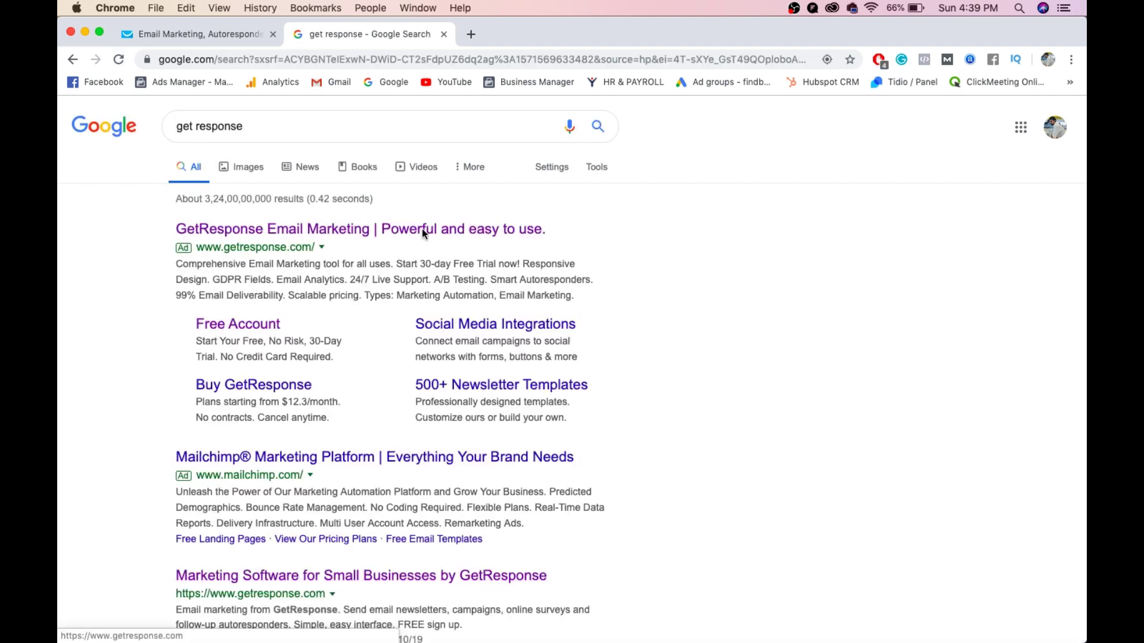
{"action": "left_click", "coordinate": [398, 231]}
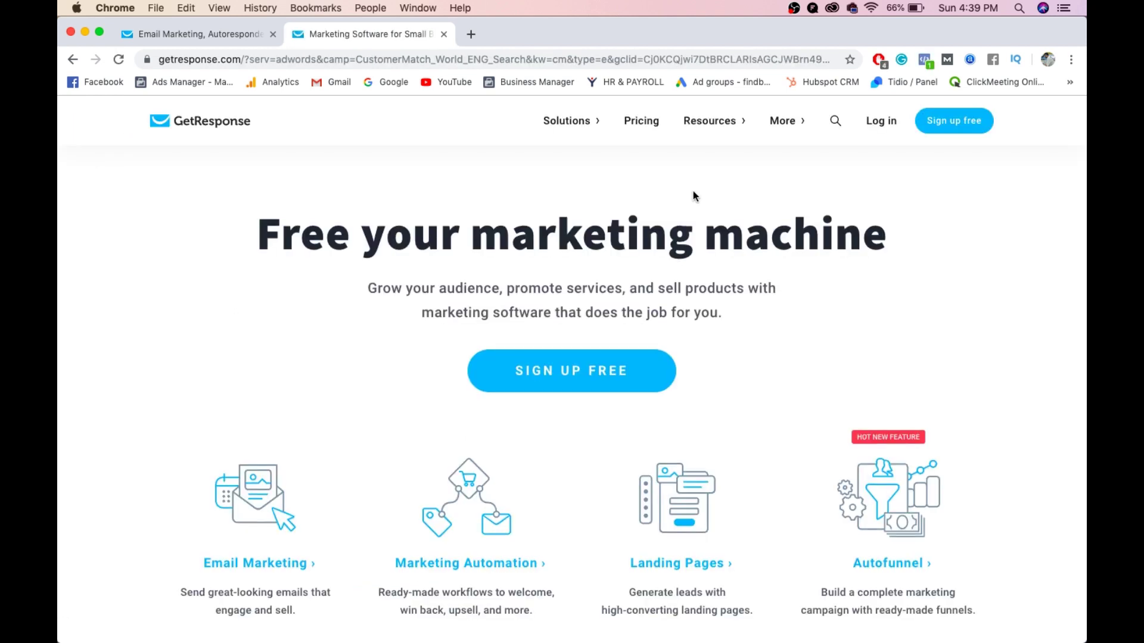
- Browse the homepage and go to Pricing, reaching Billing details with the $15 Basic plan
{"action": "scroll", "coordinate": [693, 195], "scroll_direction": "down", "scroll_amount": 10}
{"action": "scroll", "coordinate": [693, 195], "scroll_direction": "down", "scroll_amount": 10}
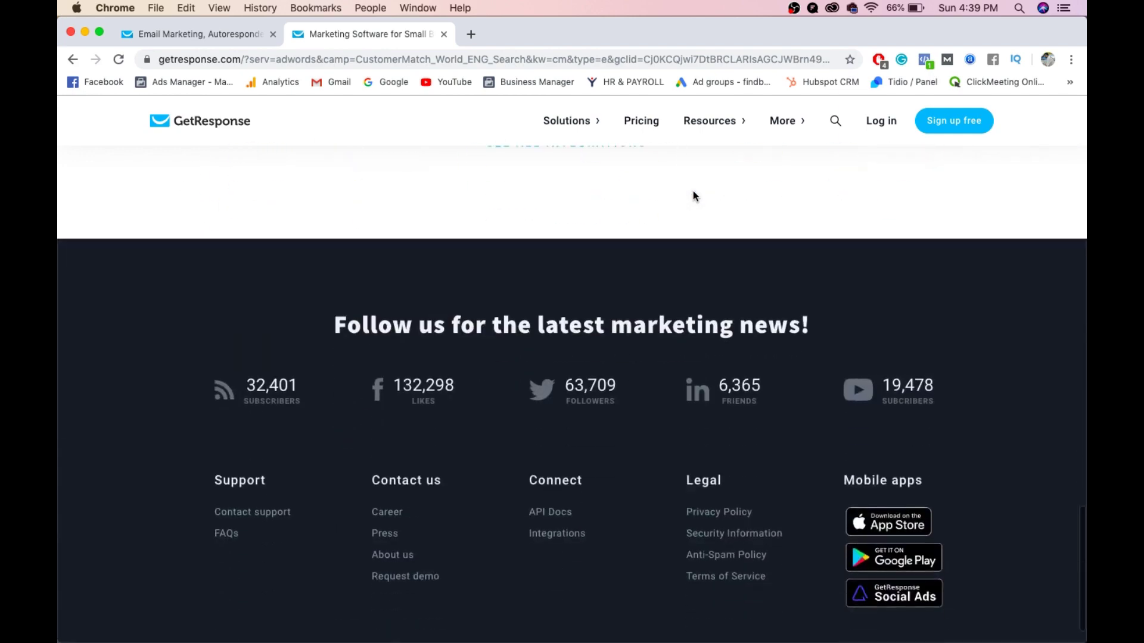
{"action": "scroll", "coordinate": [694, 195], "scroll_direction": "up", "scroll_amount": 20}
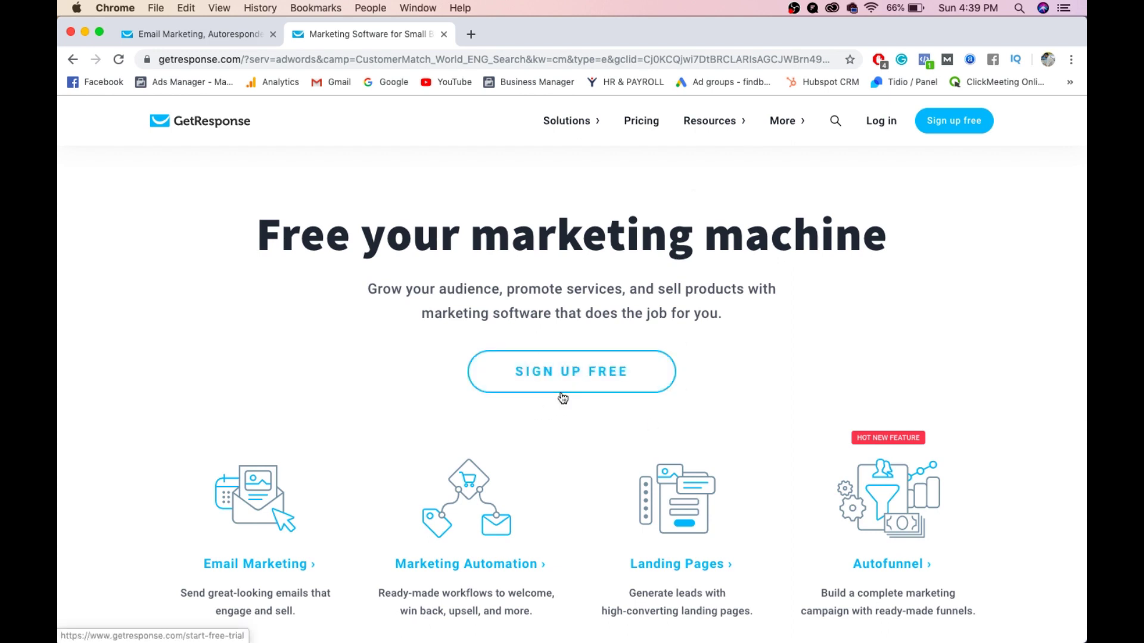
{"action": "left_click", "coordinate": [636, 125]}
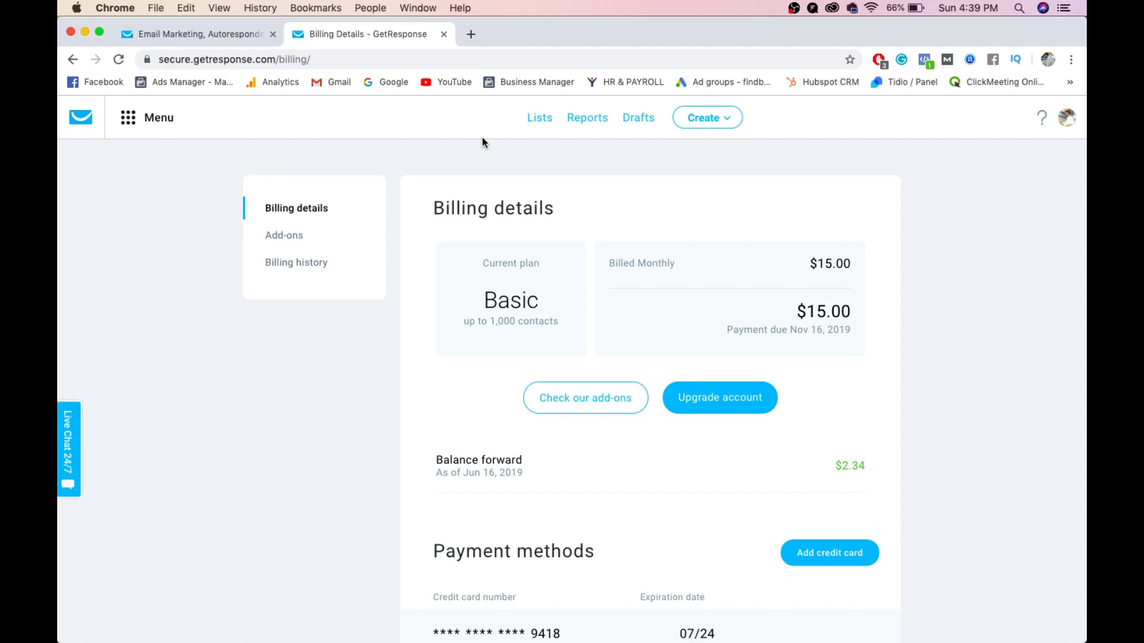
- In a new incognito window, search 'getresponse pricing' and open the Pricing options result
{"action": "left_click", "coordinate": [67, 54]}
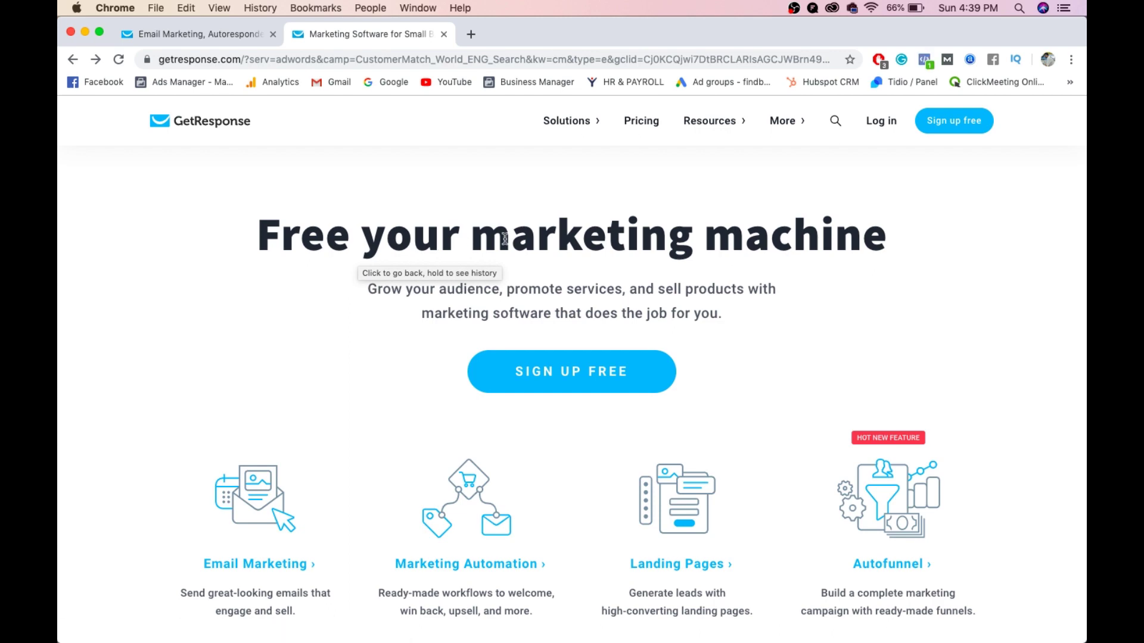
{"action": "key", "text": "super+shift+n"}
{"action": "type", "text": "get"}
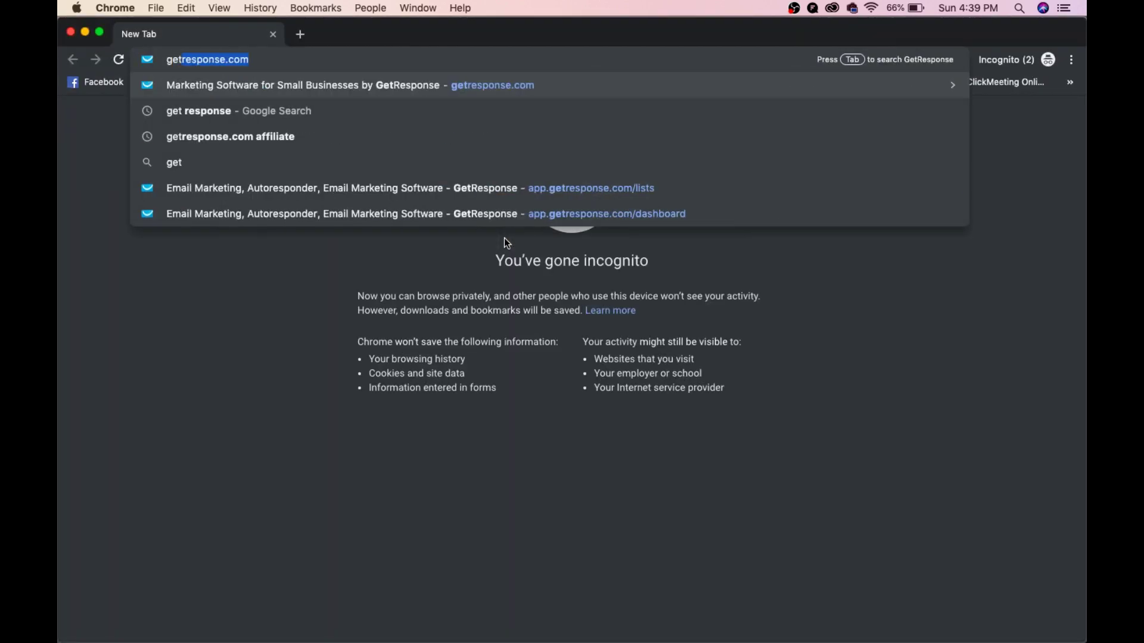
{"action": "type", "text": "response.com"}
{"action": "key", "text": "BackSpace"}
{"action": "key", "text": "BackSpace"}
{"action": "key", "text": "BackSpace"}
{"action": "key", "text": "BackSpace"}
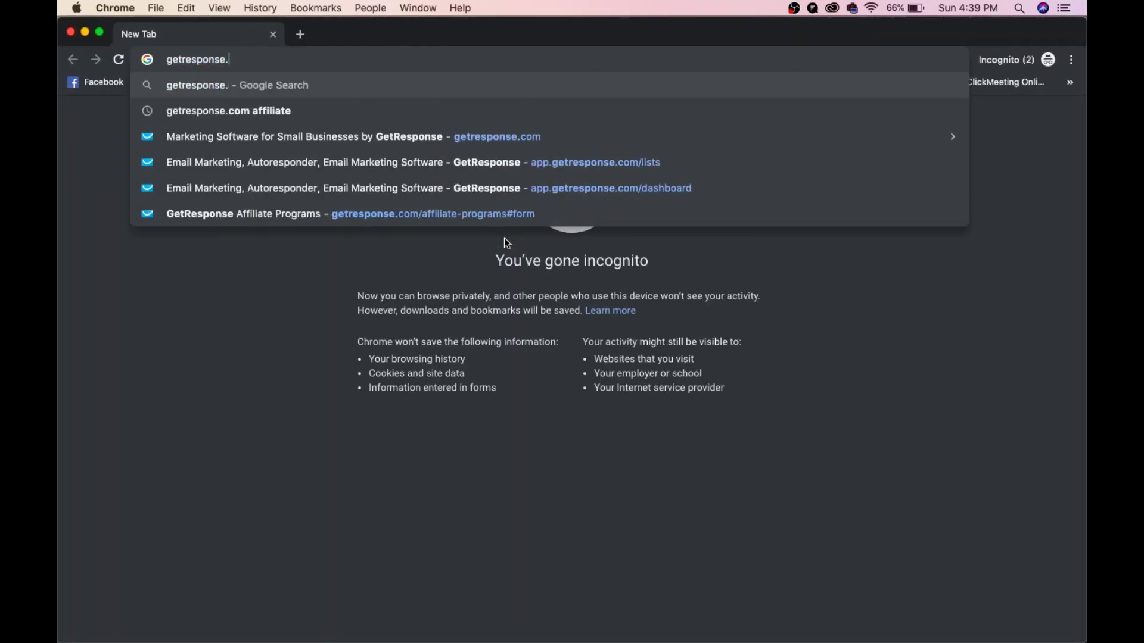
{"action": "type", "text": "pricing"}
{"action": "key", "text": "Return"}
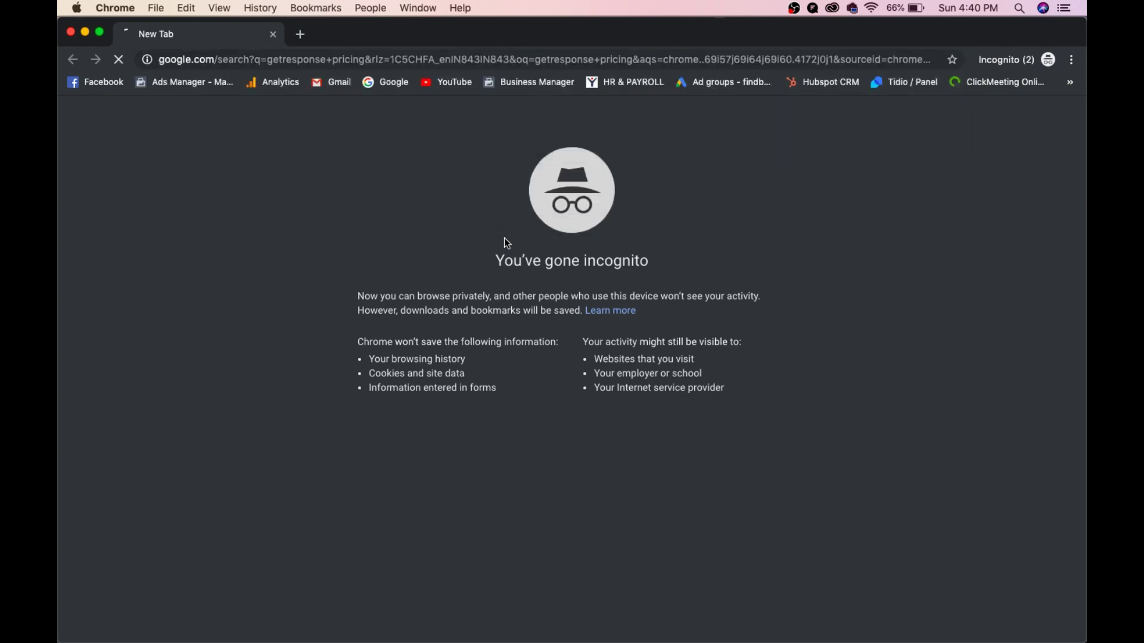
{"action": "scroll", "coordinate": [355, 413], "scroll_direction": "down", "scroll_amount": 5}
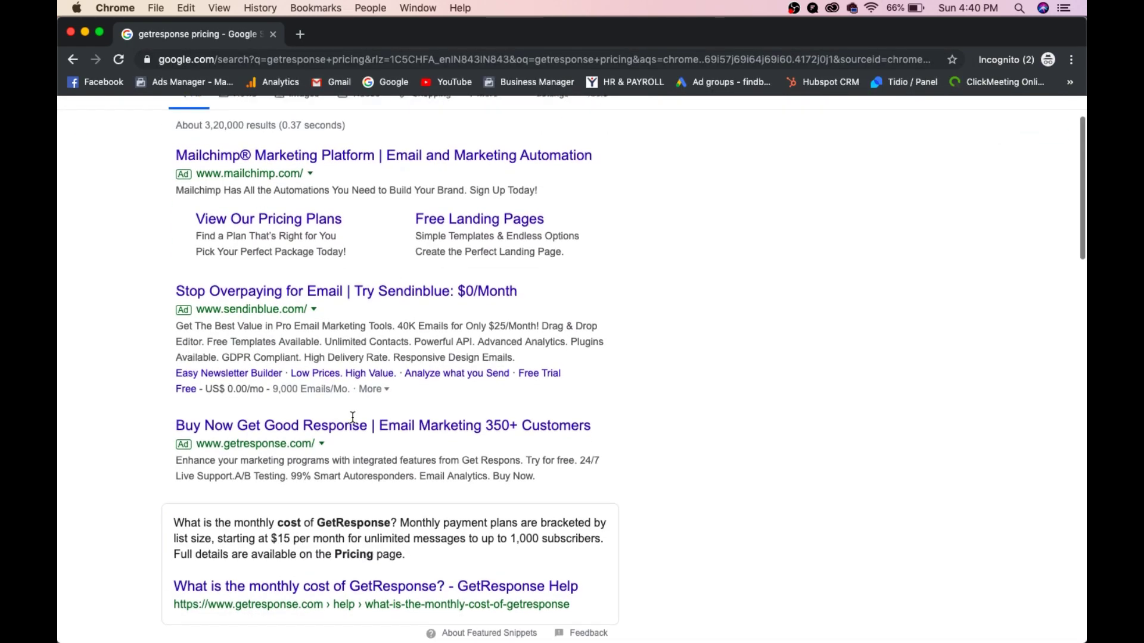
{"action": "left_click", "coordinate": [351, 469]}
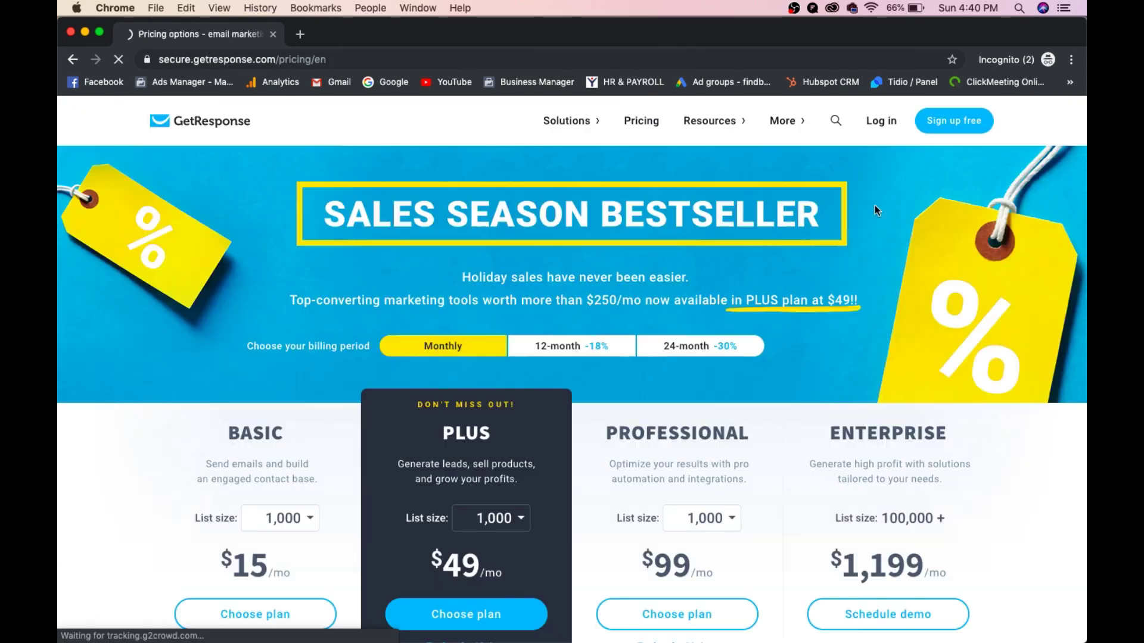
- Scroll through the pricing plans and preview the Basic plan's list size choices without changing them
{"action": "scroll", "coordinate": [874, 206], "scroll_direction": "down", "scroll_amount": 3}
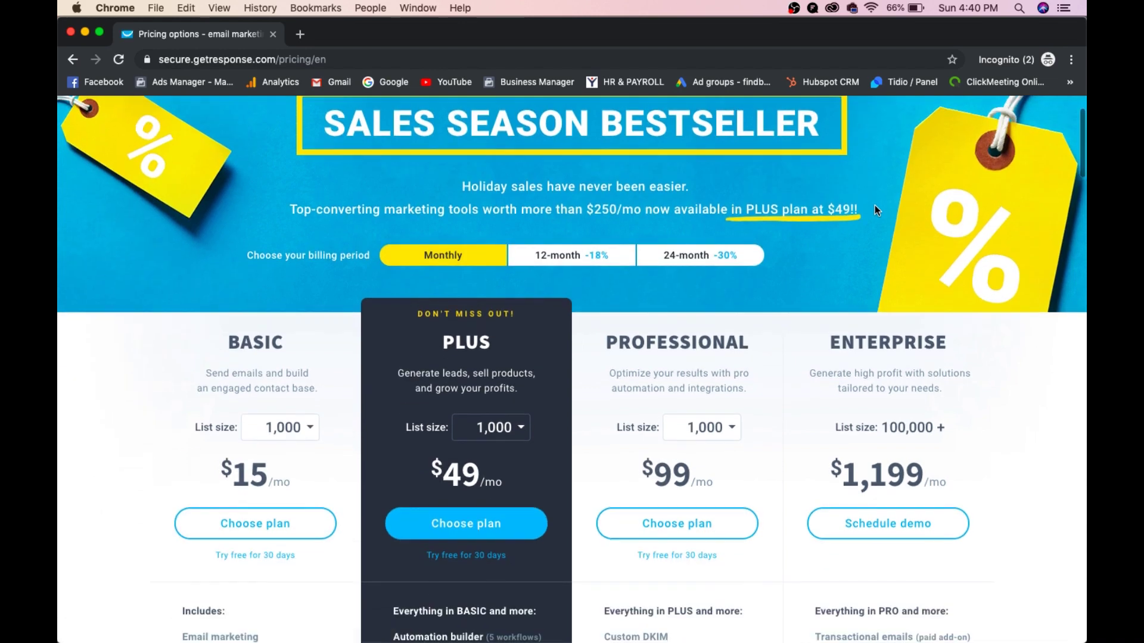
{"action": "scroll", "coordinate": [875, 209], "scroll_direction": "down", "scroll_amount": 2}
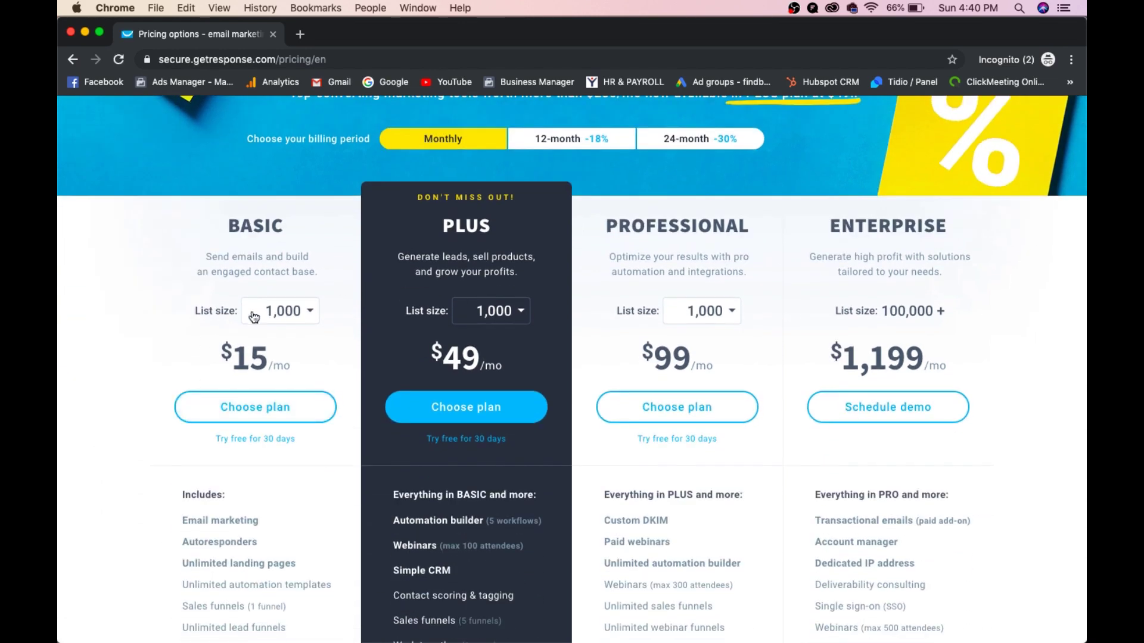
{"action": "scroll", "coordinate": [93, 340], "scroll_direction": "down", "scroll_amount": 2}
{"action": "scroll", "coordinate": [93, 337], "scroll_direction": "down", "scroll_amount": 1}
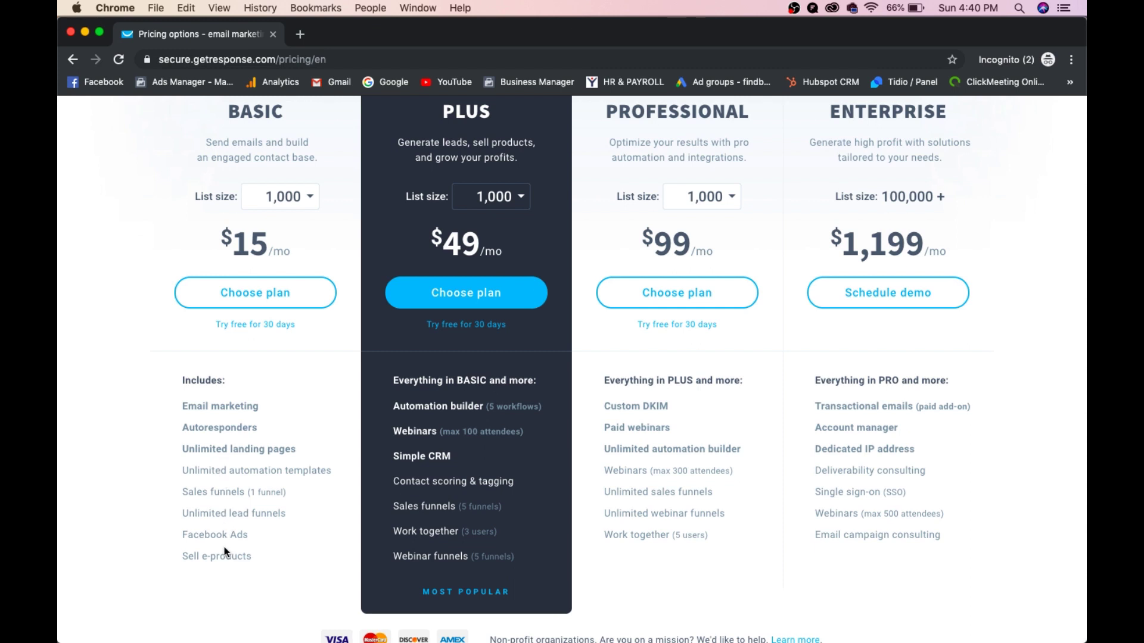
{"action": "scroll", "coordinate": [224, 547], "scroll_direction": "up", "scroll_amount": 2}
{"action": "left_click", "coordinate": [301, 262]}
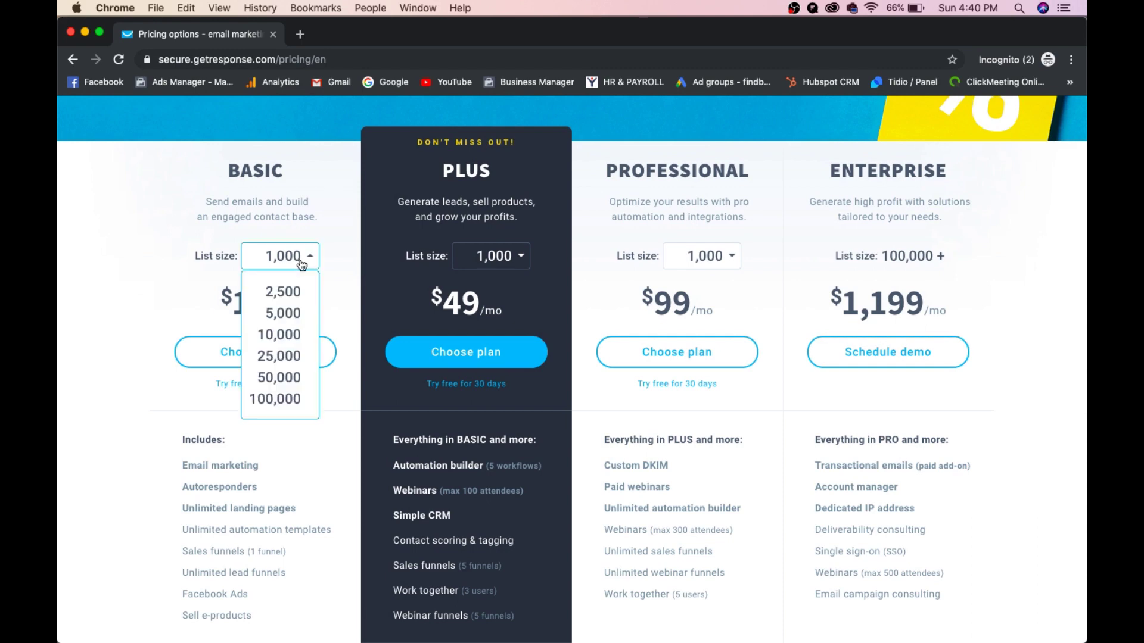
{"action": "left_click", "coordinate": [123, 259]}
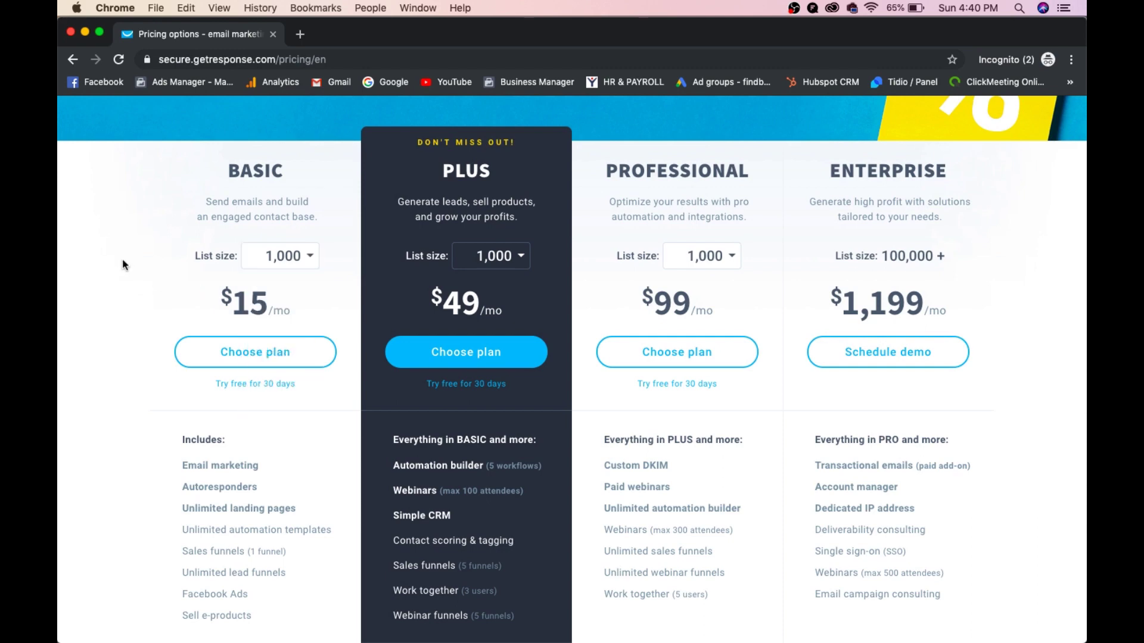
- Step the Basic list size through 2,500, 5,000 and 10,000 contacts, showing $65, $95 and $165 monthly
{"action": "left_click", "coordinate": [306, 264]}
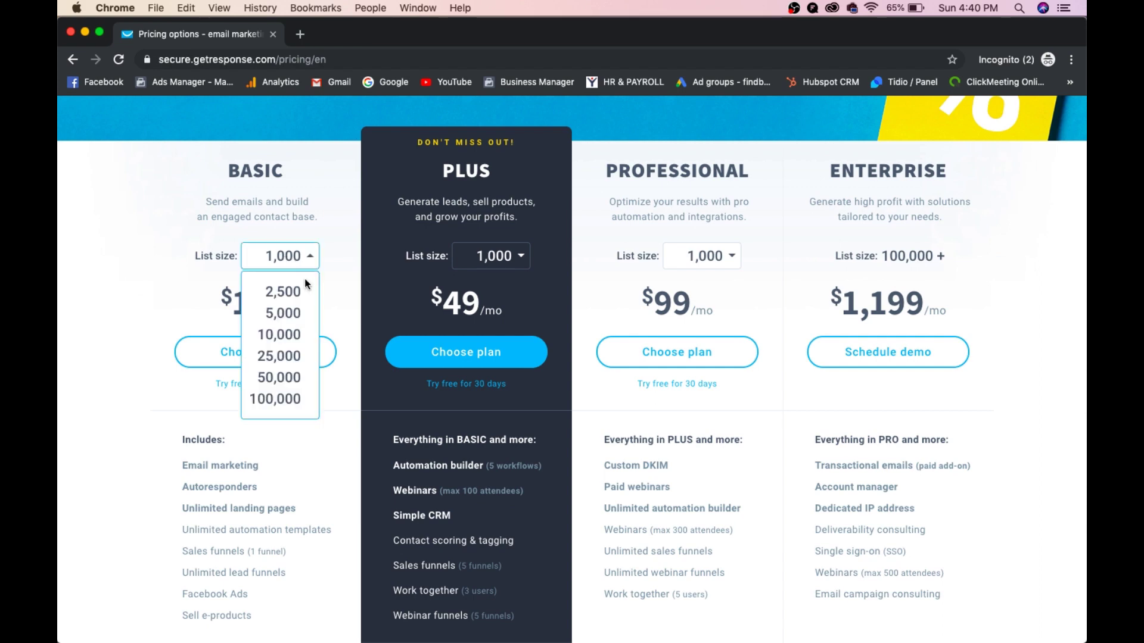
{"action": "left_click", "coordinate": [298, 292]}
{"action": "left_click", "coordinate": [302, 263]}
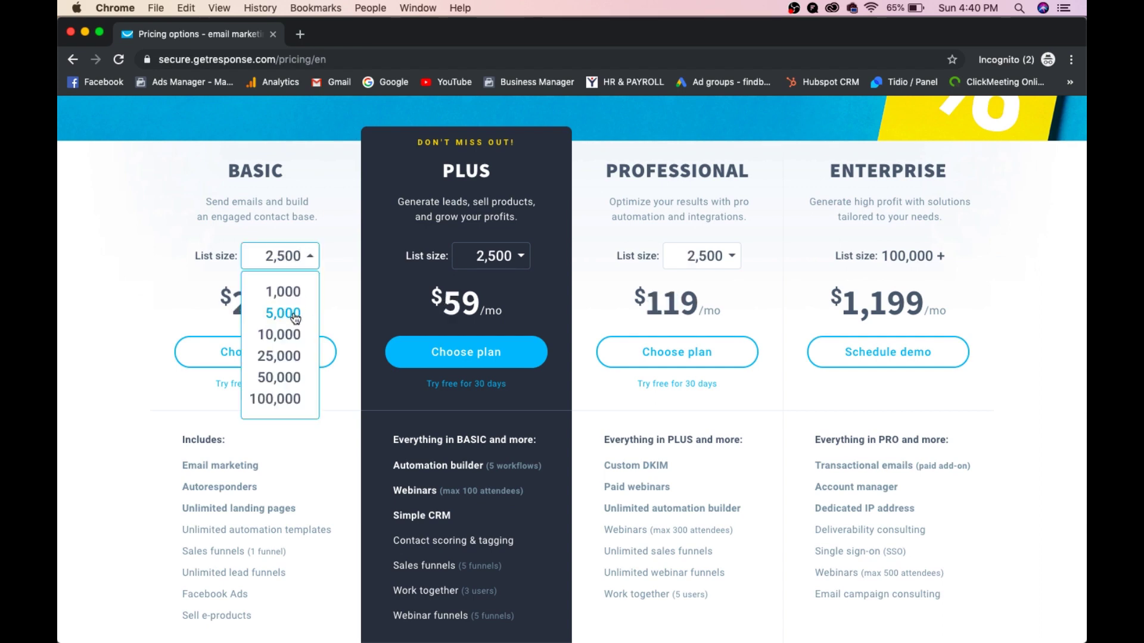
{"action": "left_click", "coordinate": [293, 312]}
{"action": "left_click", "coordinate": [289, 265]}
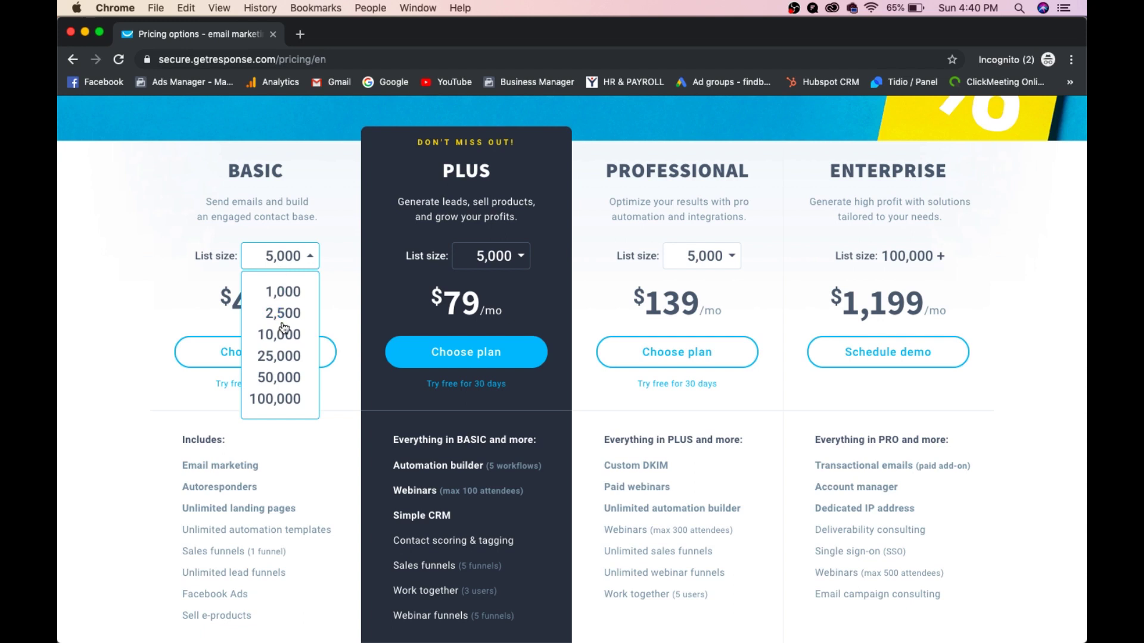
{"action": "left_click", "coordinate": [284, 342]}
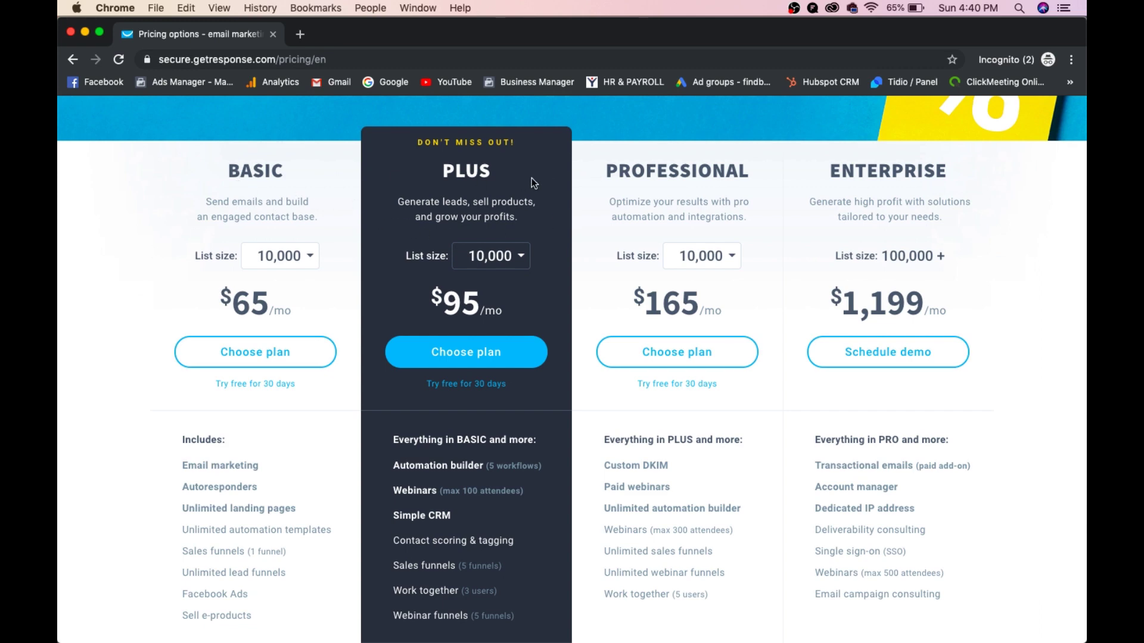
{"action": "scroll", "coordinate": [858, 204], "scroll_direction": "down", "scroll_amount": 5}
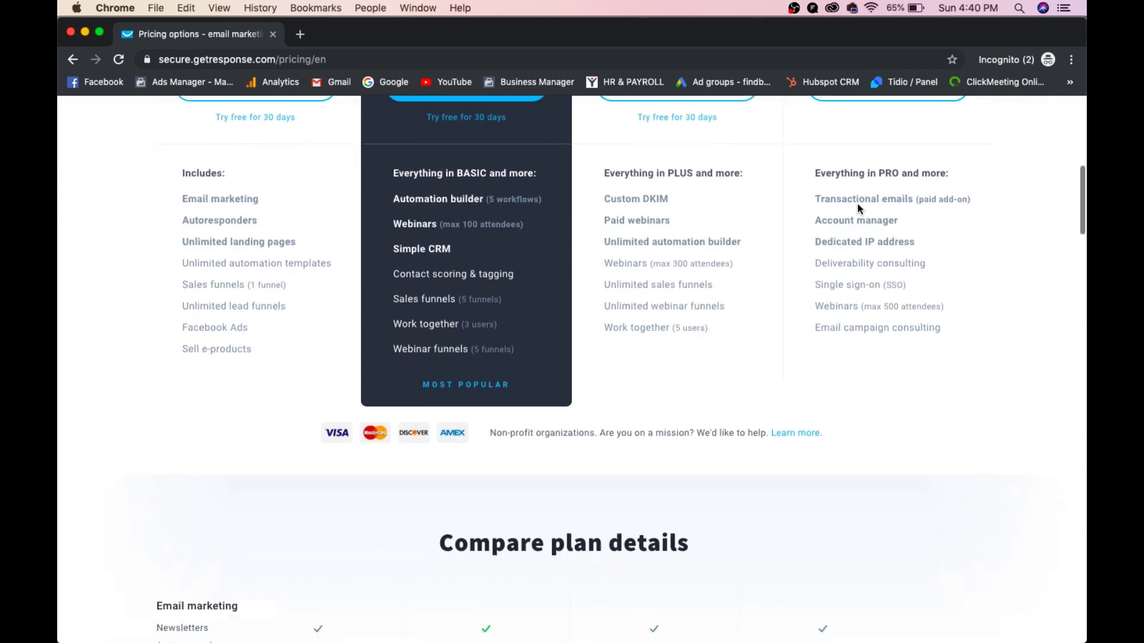
{"action": "scroll", "coordinate": [858, 204], "scroll_direction": "up", "scroll_amount": 5}
{"action": "scroll", "coordinate": [858, 205], "scroll_direction": "up", "scroll_amount": 5}
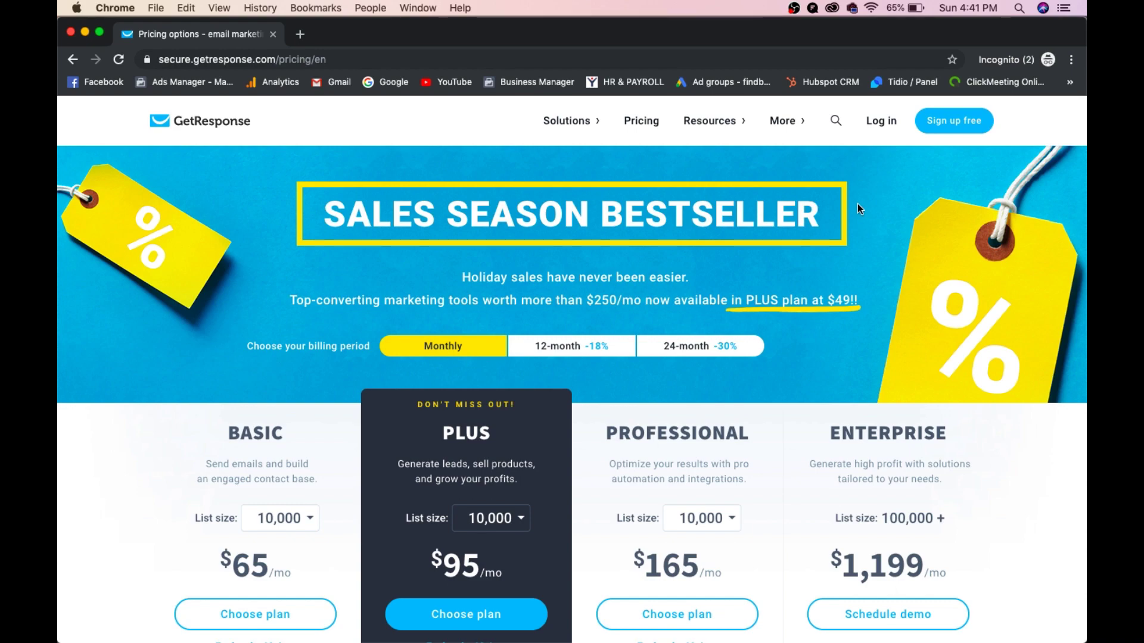
{"action": "key", "text": "ctrl+Up"}
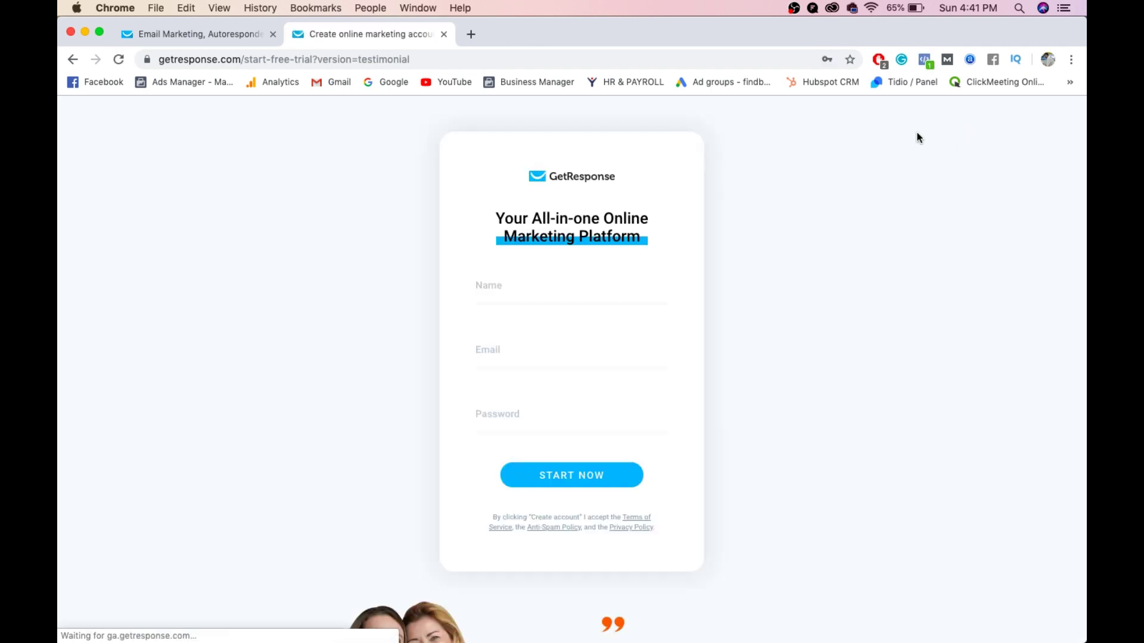
- Dismiss the sign-up form's autofill and close the free-trial tab to return to the dashboard
{"action": "left_click", "coordinate": [553, 300]}
{"action": "left_click", "coordinate": [842, 280]}
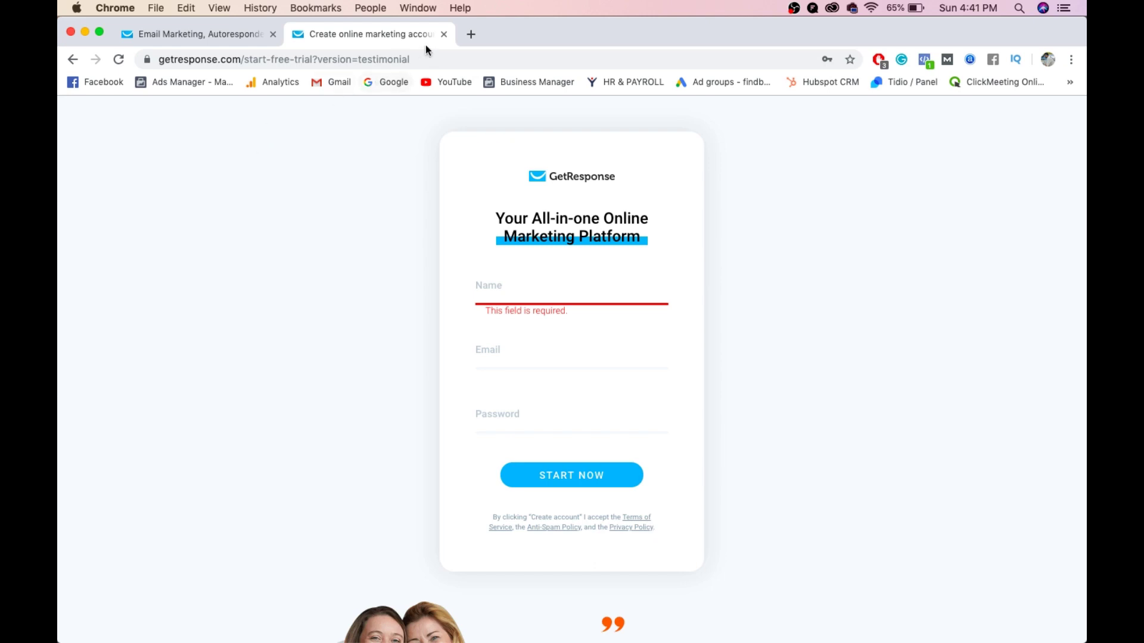
{"action": "left_click", "coordinate": [444, 34]}
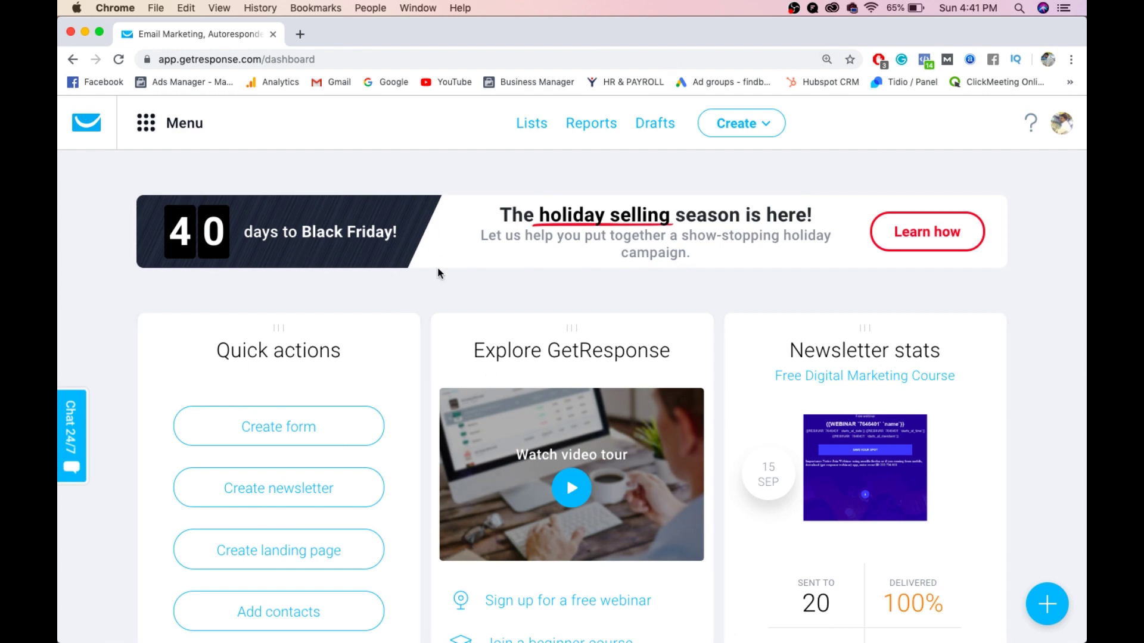
- Go to Menu > Email marketing and scroll through the sent newsletters with their open and click rates
{"action": "left_click", "coordinate": [145, 124]}
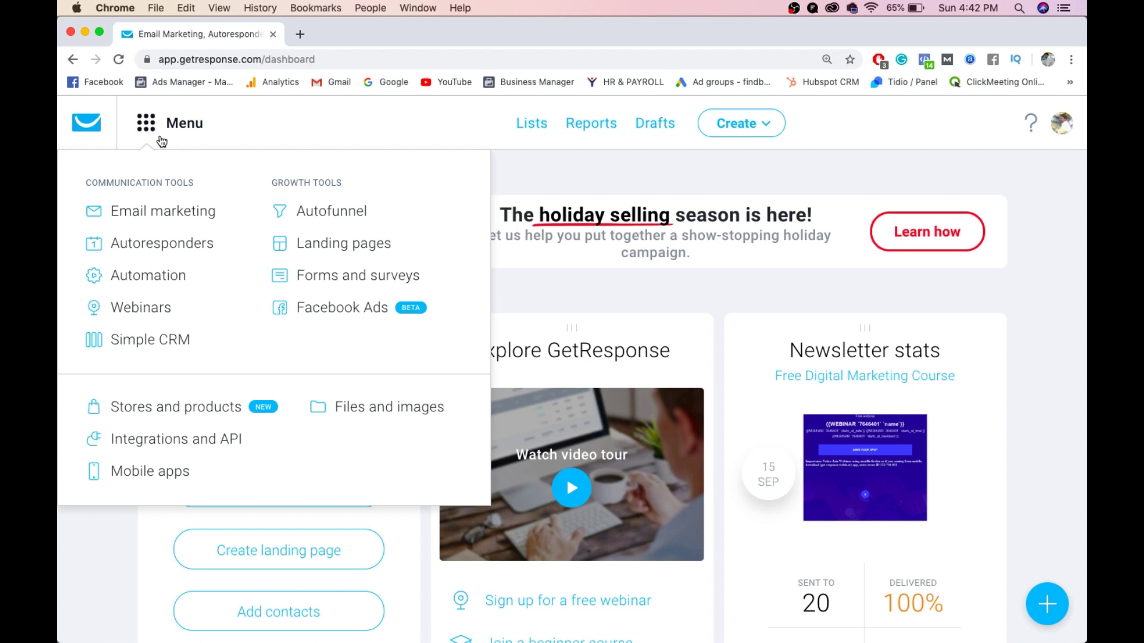
{"action": "left_click", "coordinate": [164, 209]}
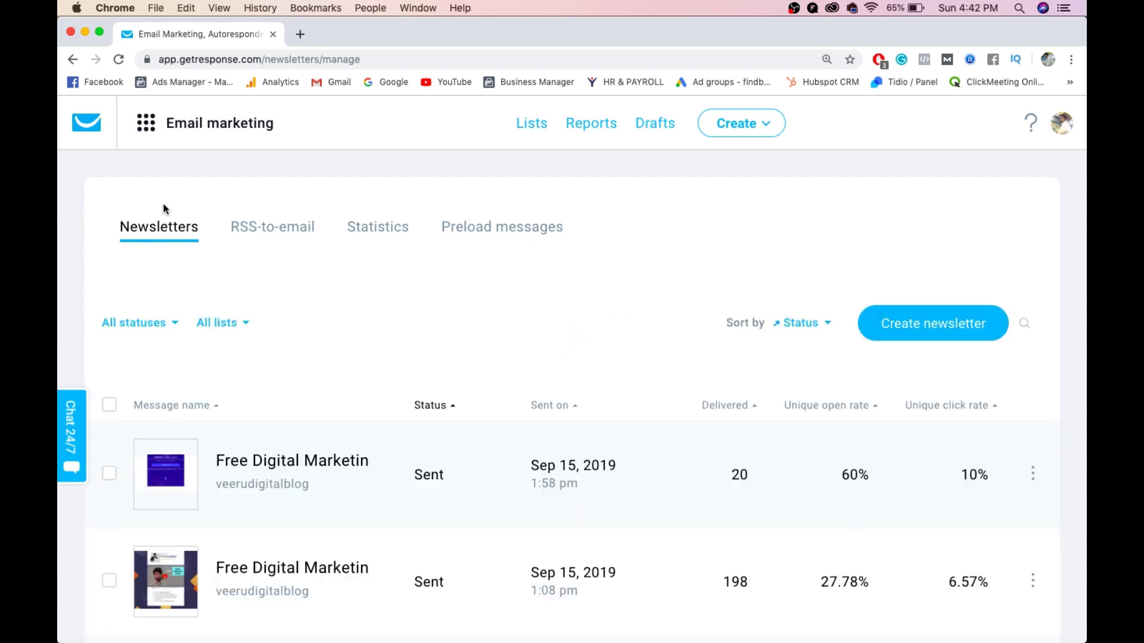
{"action": "scroll", "coordinate": [323, 360], "scroll_direction": "down", "scroll_amount": 10}
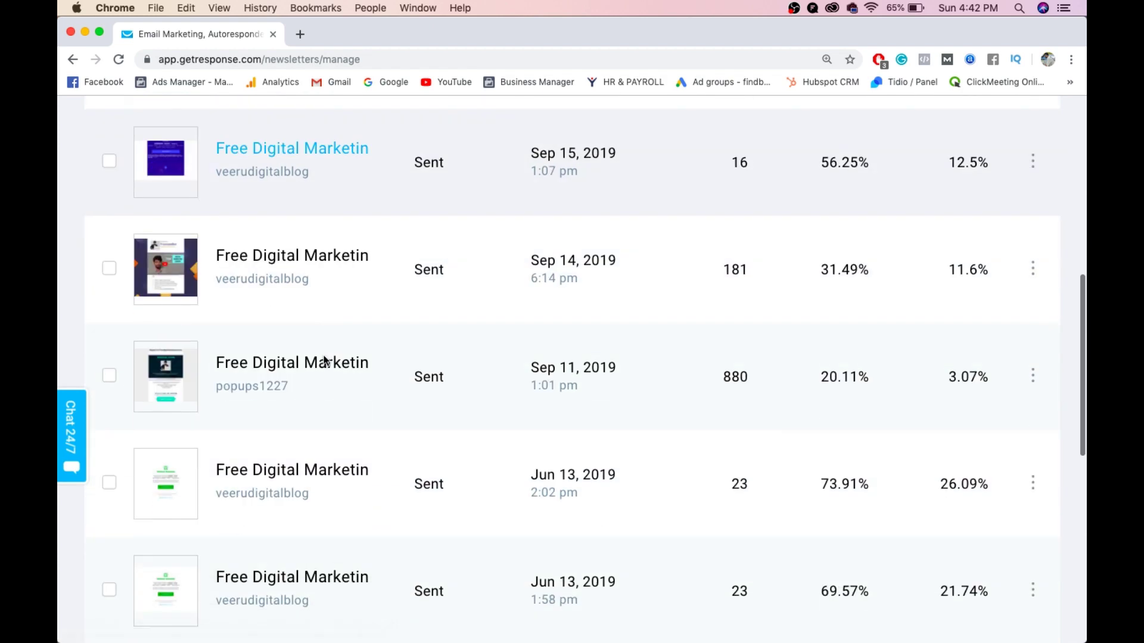
{"action": "scroll", "coordinate": [324, 360], "scroll_direction": "down", "scroll_amount": 10}
{"action": "scroll", "coordinate": [325, 361], "scroll_direction": "up", "scroll_amount": 20}
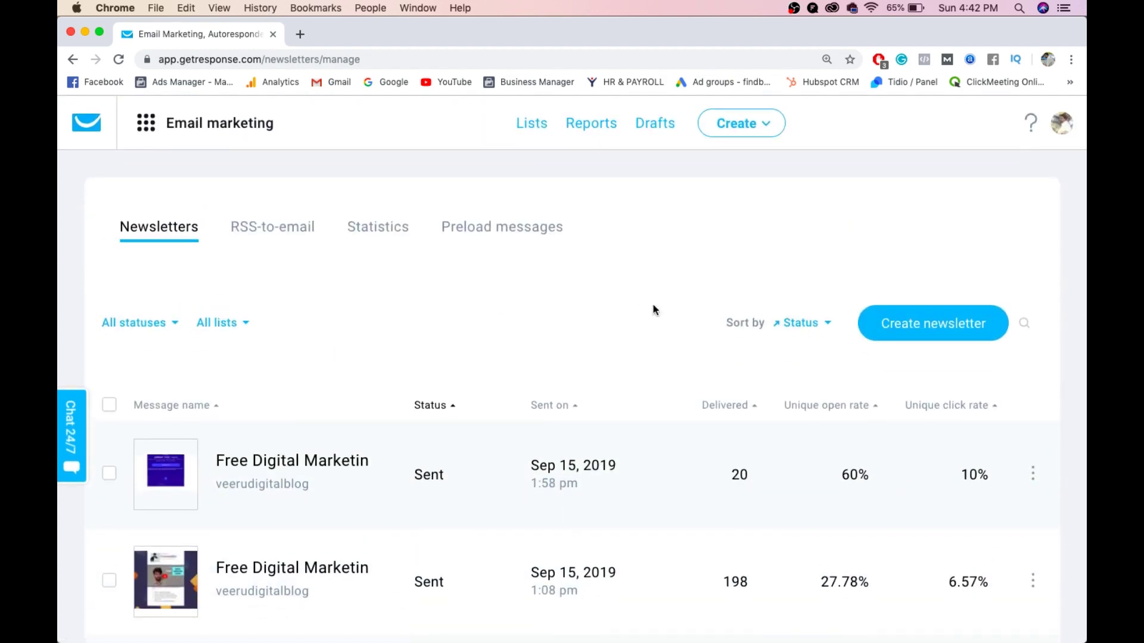
- Start a new newsletter in the Drag-and-Drop Email Editor, then return to the dashboard via the logo
{"action": "left_click", "coordinate": [930, 323]}
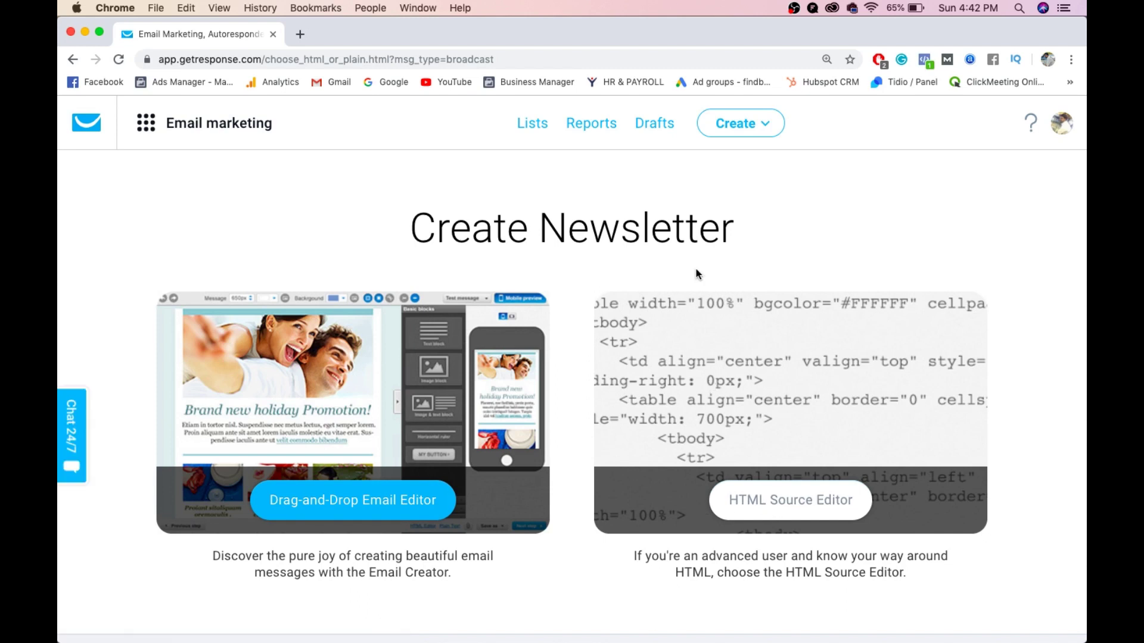
{"action": "left_click", "coordinate": [356, 499]}
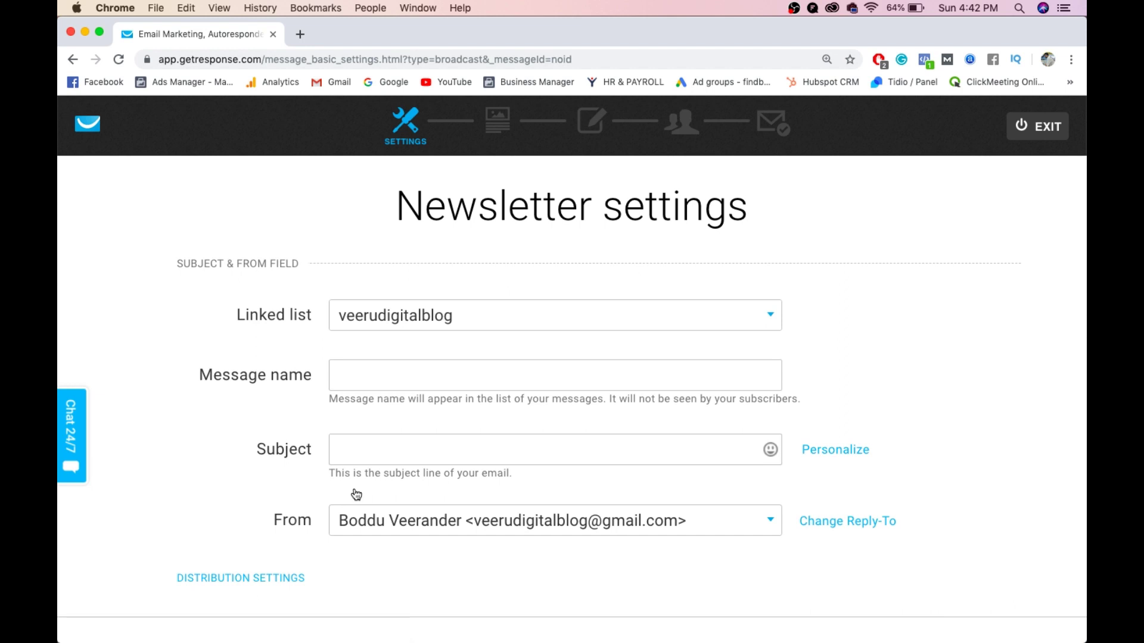
{"action": "left_click", "coordinate": [89, 129]}
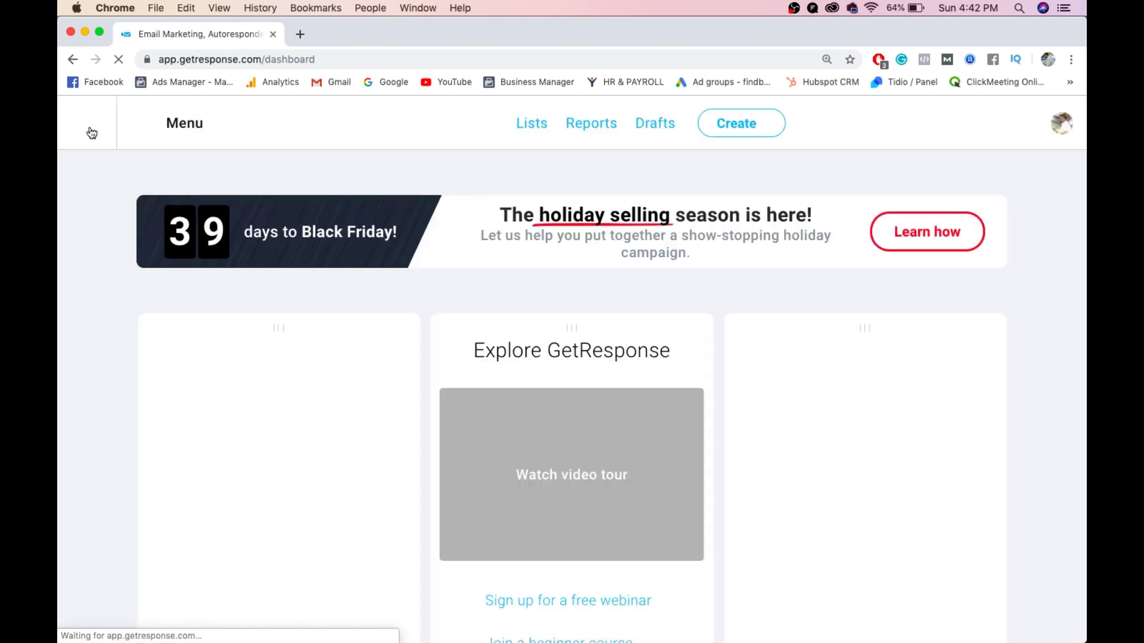
- On Lists, start a new list and try the names testlist and testlist123, both rejected
{"action": "left_click", "coordinate": [545, 124]}
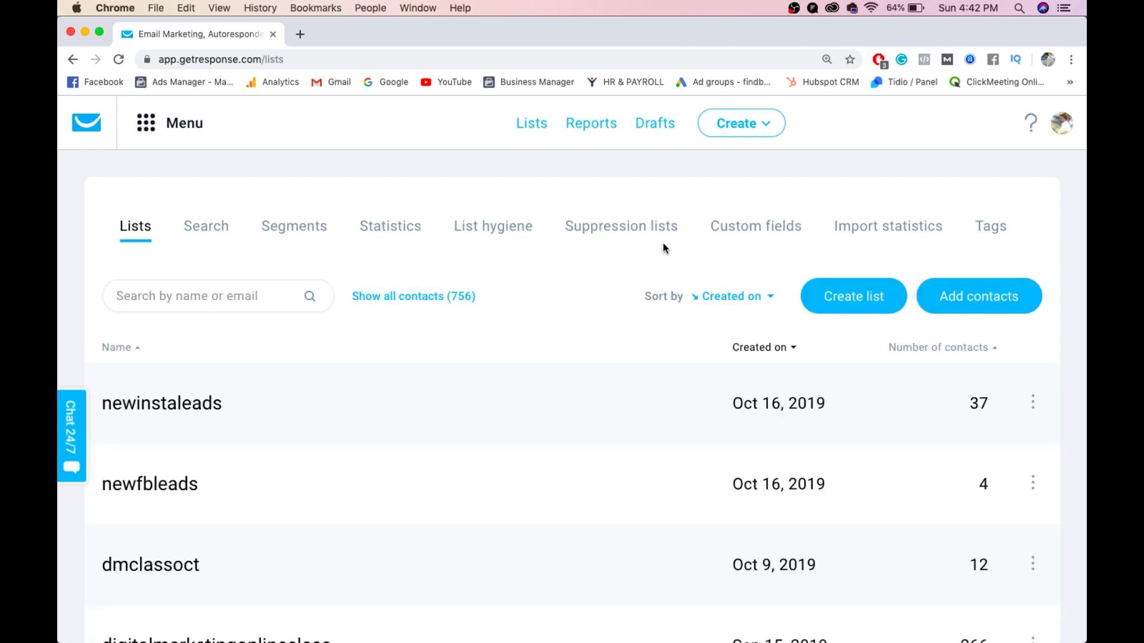
{"action": "left_click", "coordinate": [828, 305]}
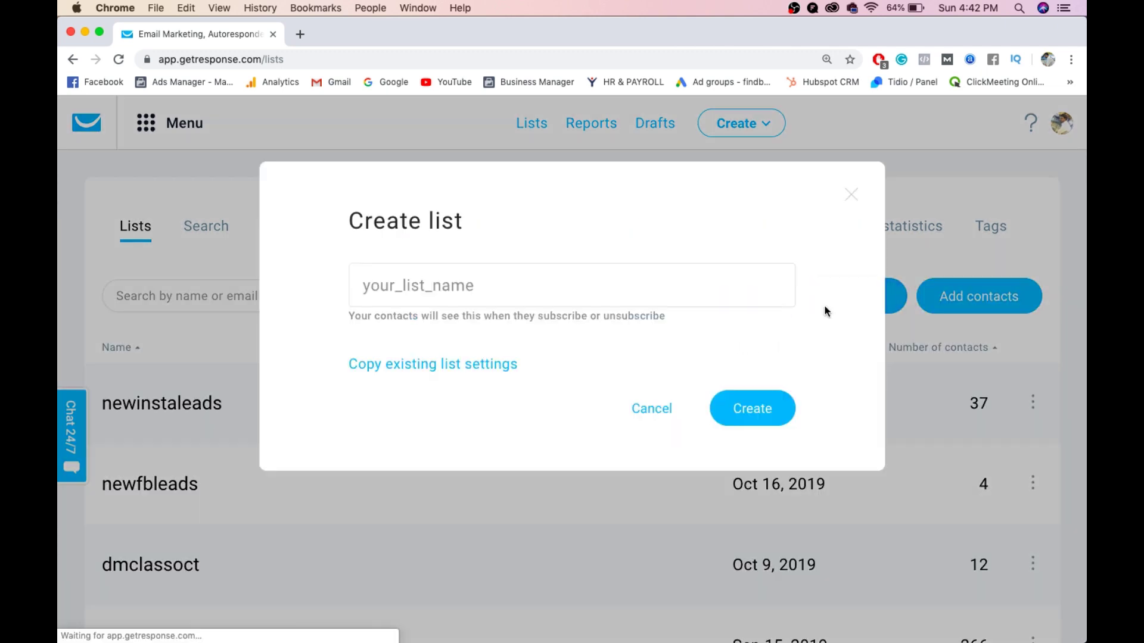
{"action": "left_click", "coordinate": [553, 283]}
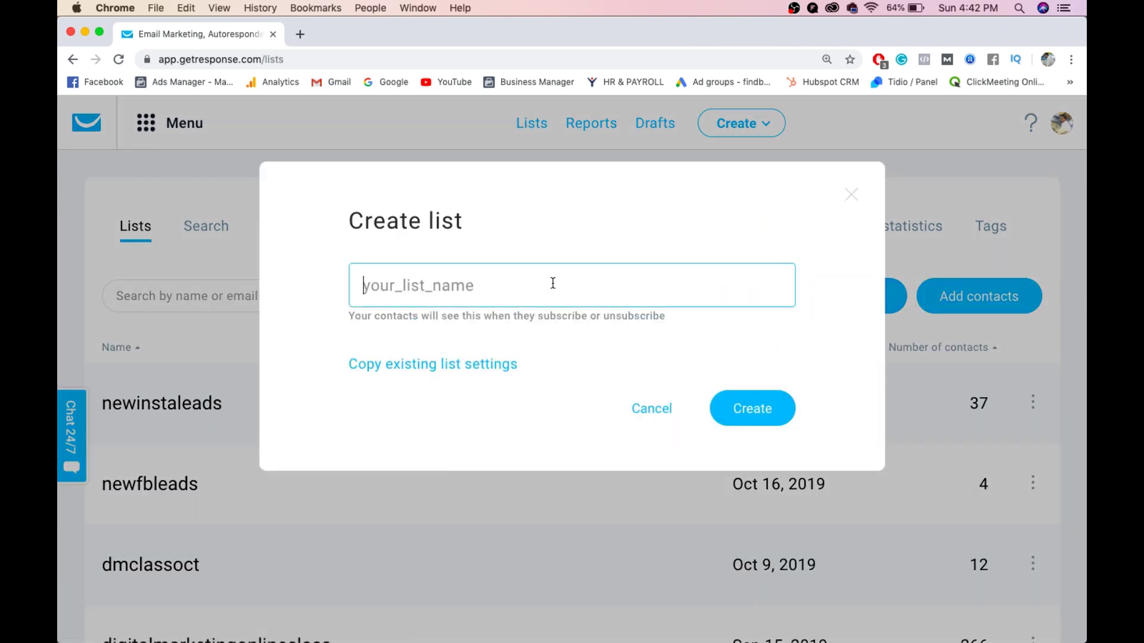
{"action": "type", "text": "testl"}
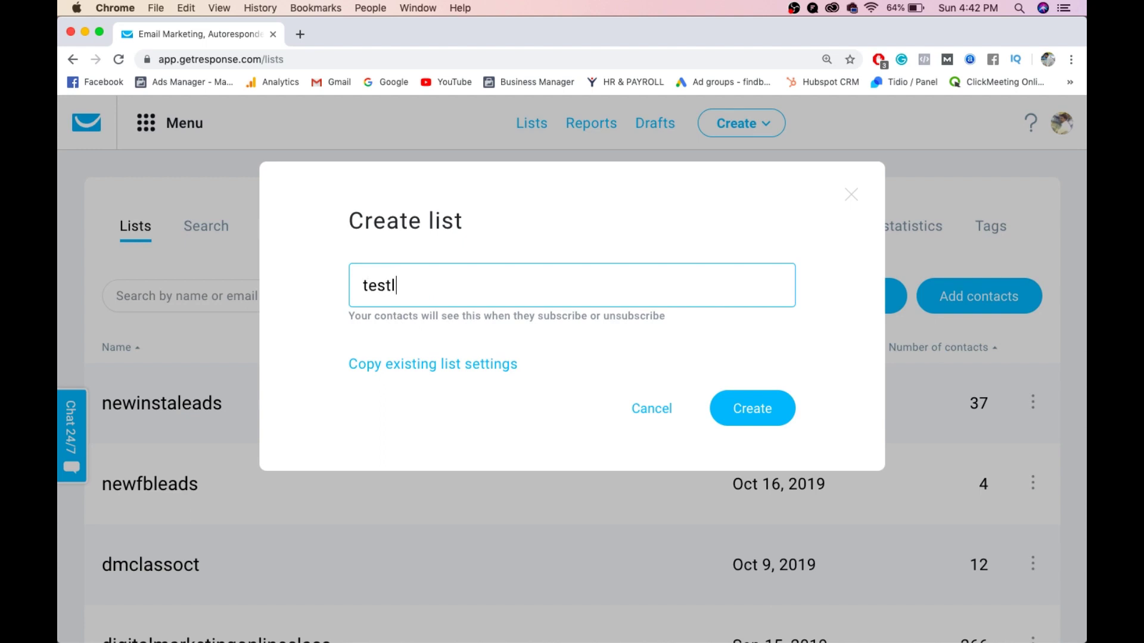
{"action": "type", "text": "ist"}
{"action": "left_click", "coordinate": [746, 410]}
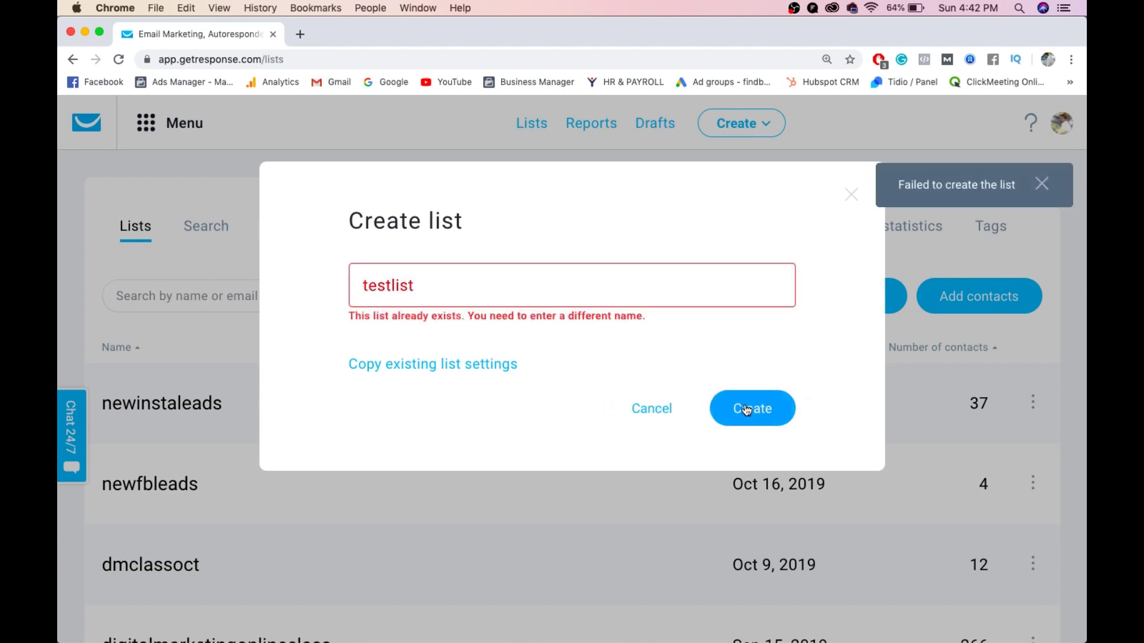
{"action": "left_click", "coordinate": [569, 303]}
{"action": "type", "text": "123"}
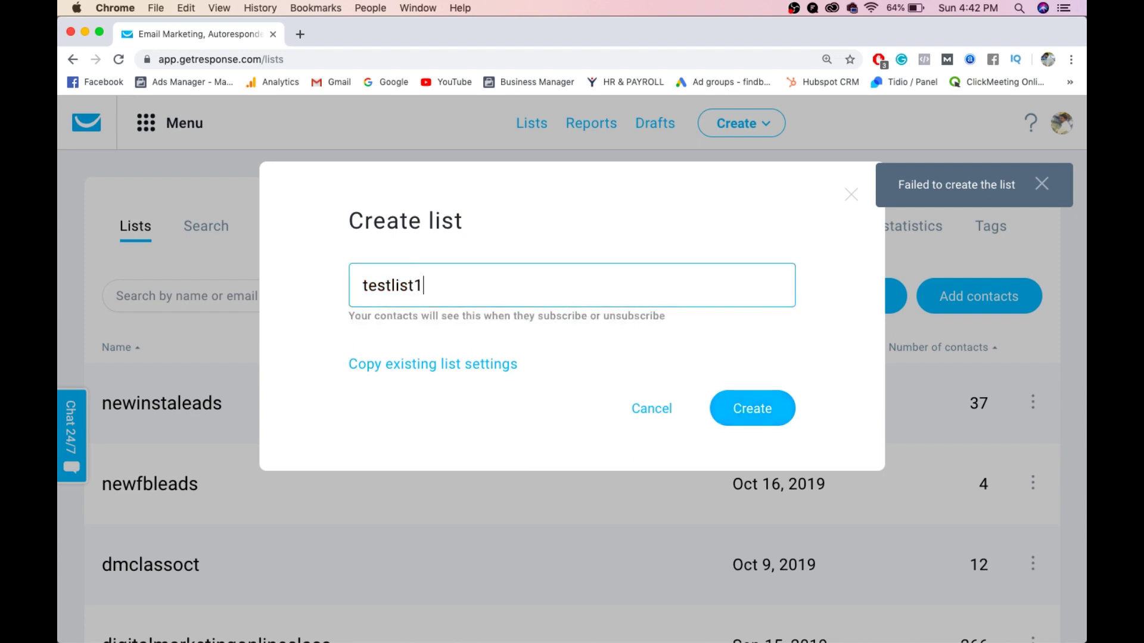
{"action": "left_click", "coordinate": [755, 402]}
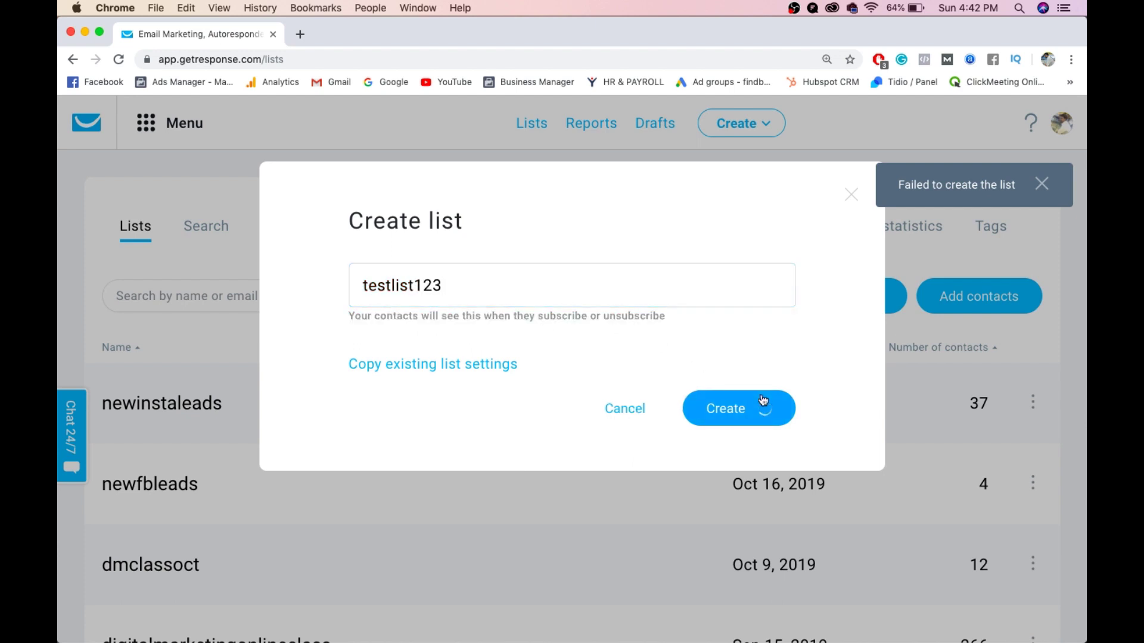
- Retry as testlist123456, then create the list successfully as 1testlist123456
{"action": "left_click", "coordinate": [668, 287]}
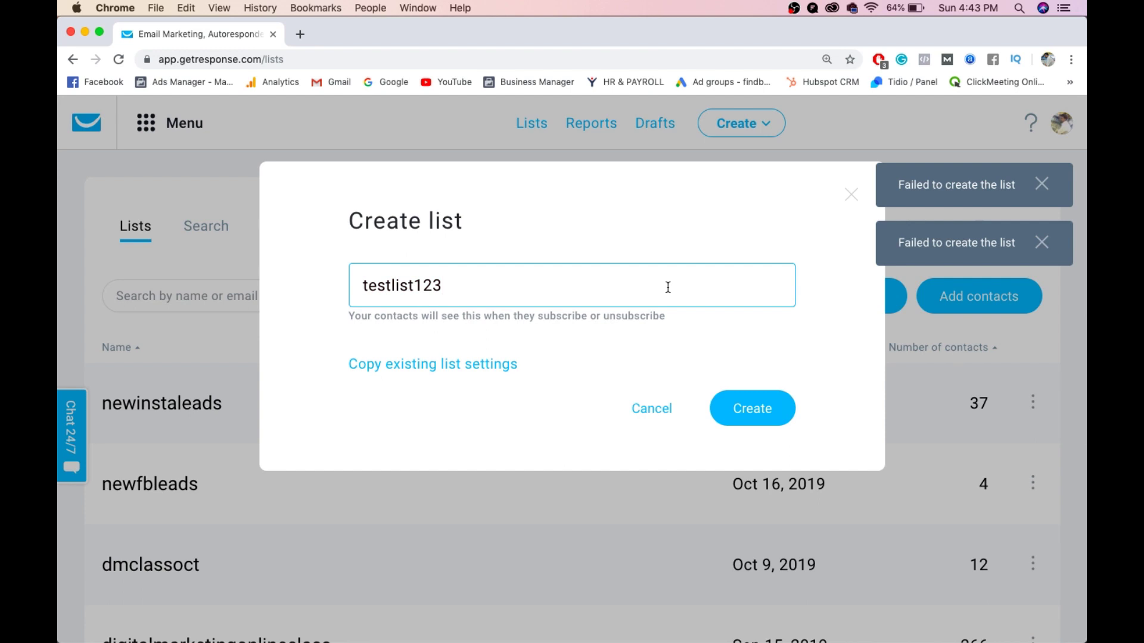
{"action": "type", "text": "456"}
{"action": "left_click", "coordinate": [747, 423]}
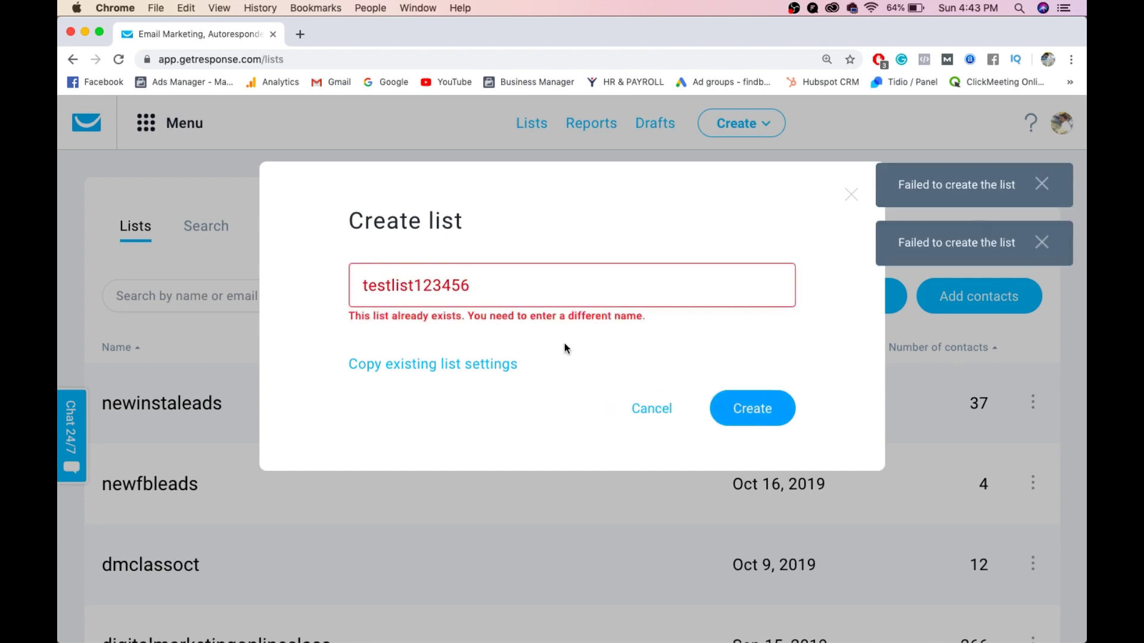
{"action": "left_click", "coordinate": [532, 296]}
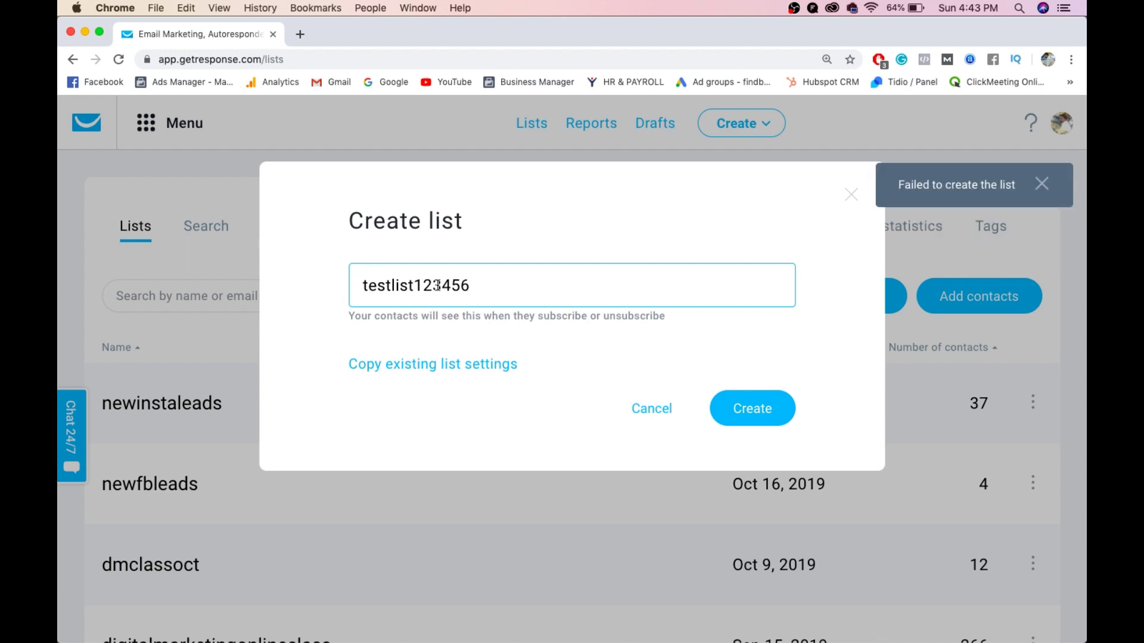
{"action": "type", "text": "1"}
{"action": "left_click", "coordinate": [768, 414]}
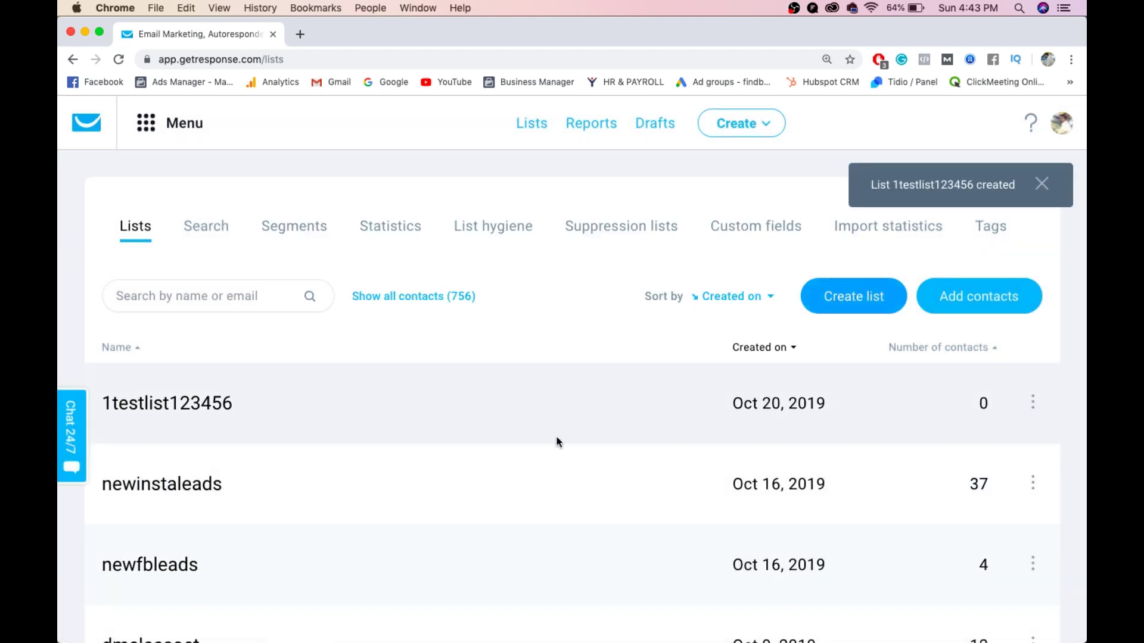
- Show the new list's contacts, go to Add contacts, and choose One by one, manually entry
{"action": "left_click", "coordinate": [1033, 403]}
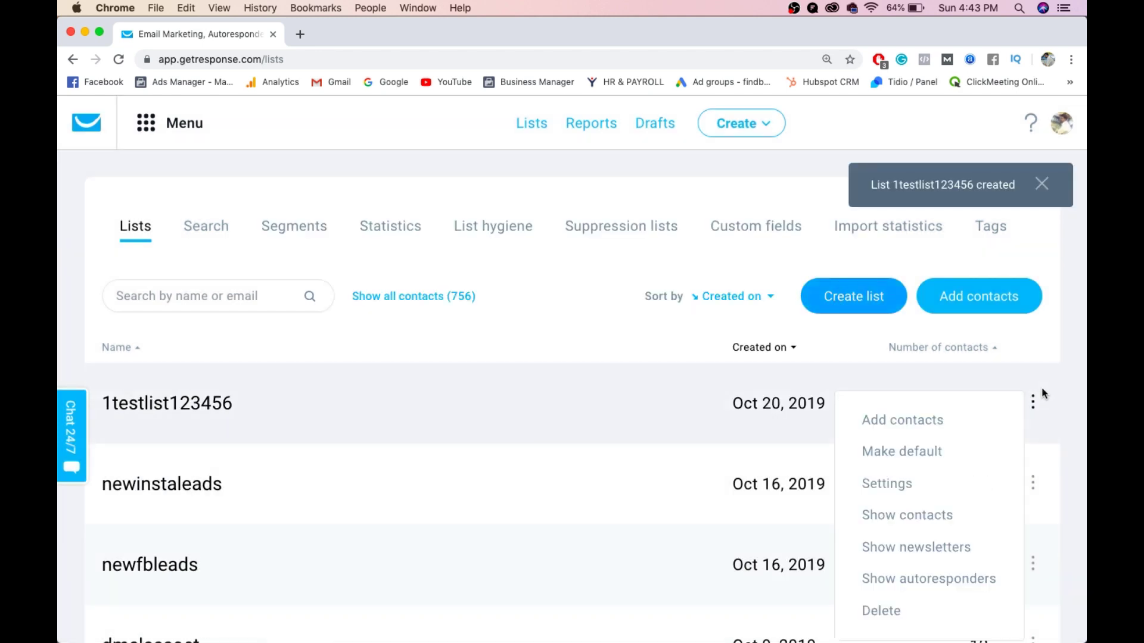
{"action": "left_click", "coordinate": [916, 515]}
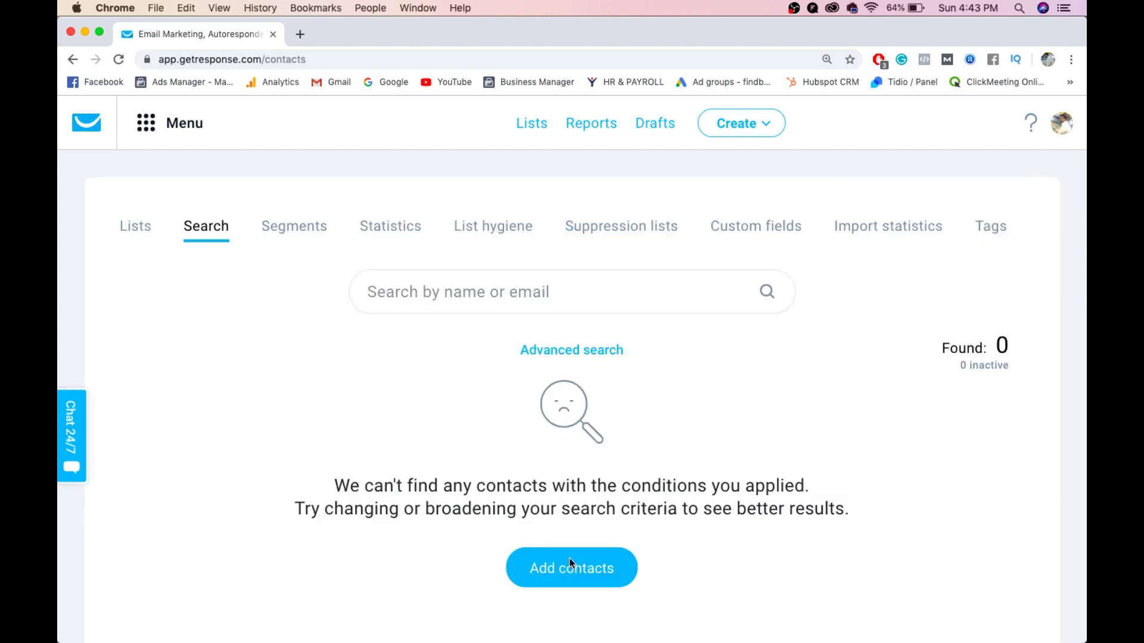
{"action": "left_click", "coordinate": [569, 562]}
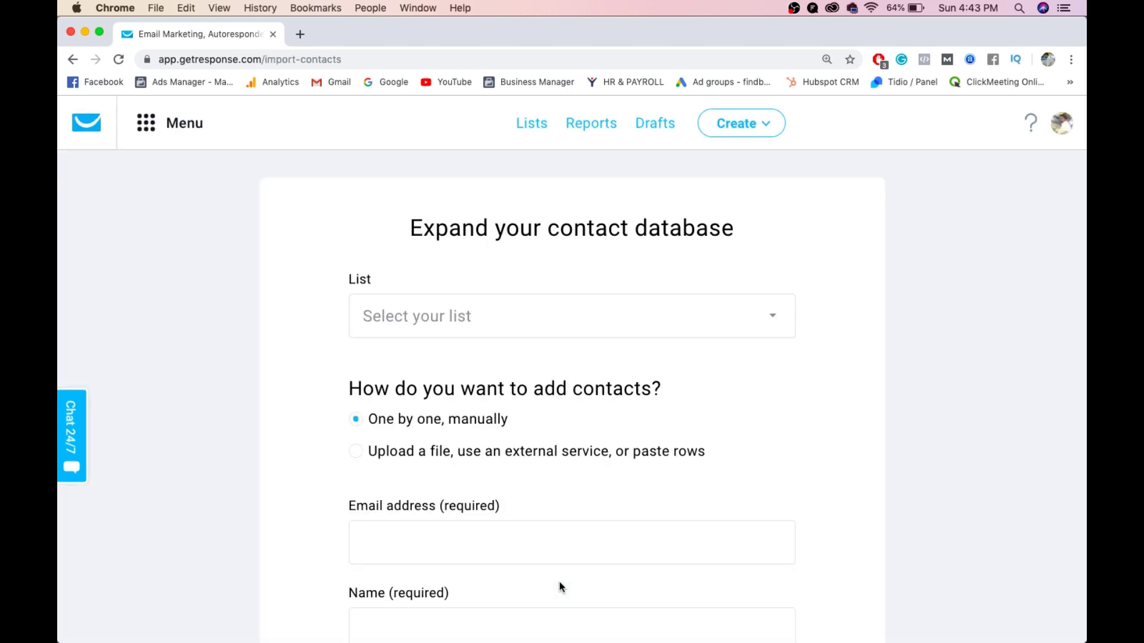
{"action": "scroll", "coordinate": [508, 327], "scroll_direction": "down", "scroll_amount": 2}
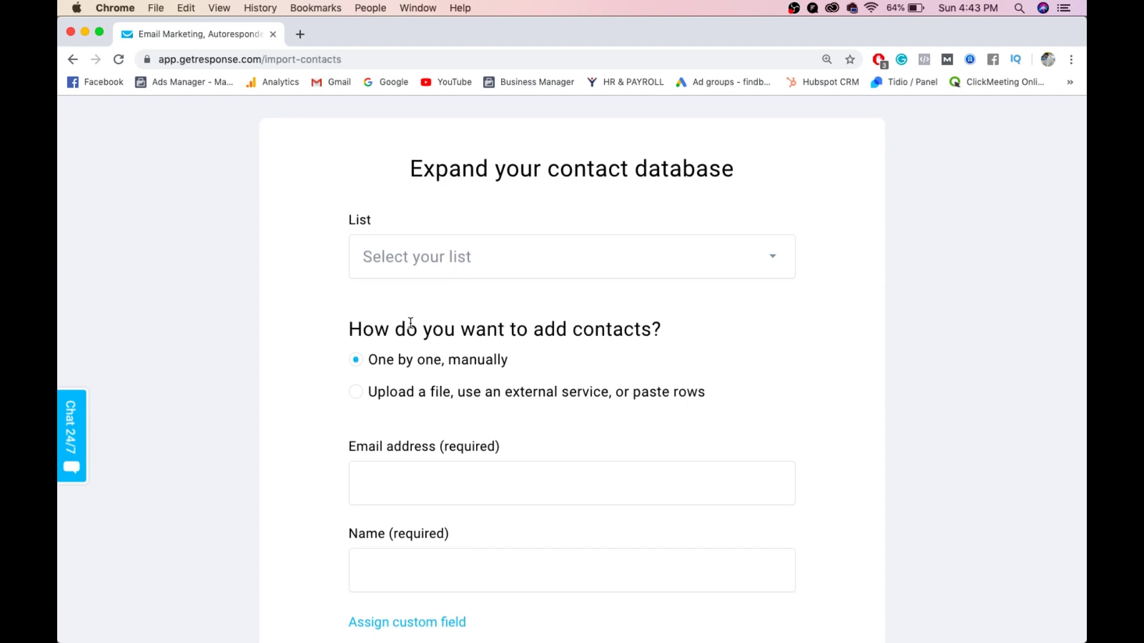
{"action": "left_click", "coordinate": [435, 396]}
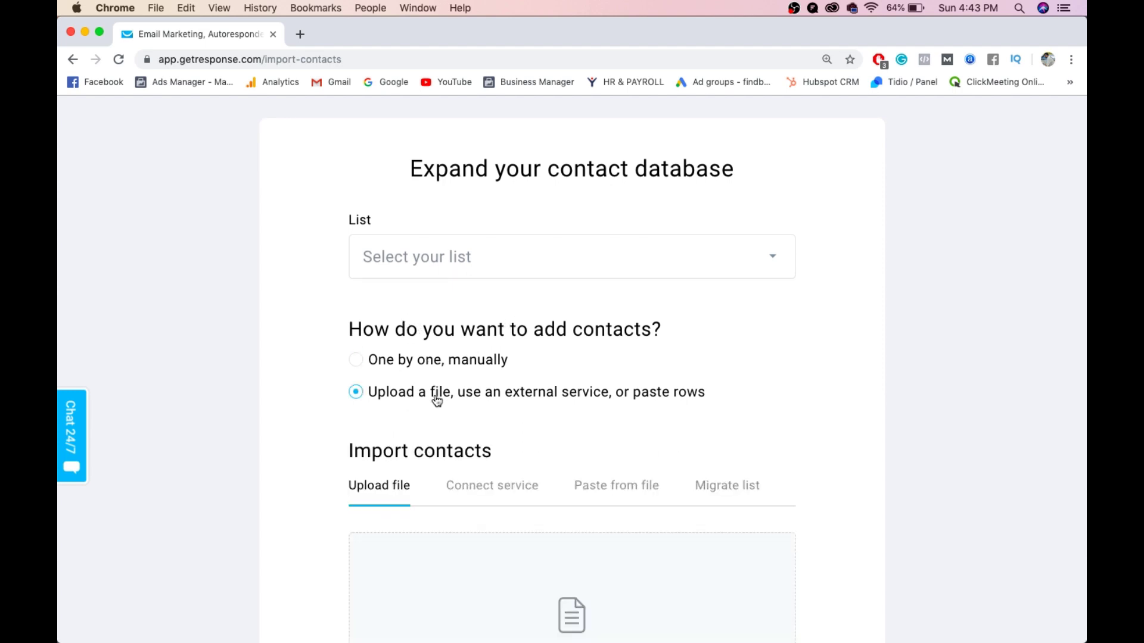
{"action": "scroll", "coordinate": [435, 397], "scroll_direction": "down", "scroll_amount": 3}
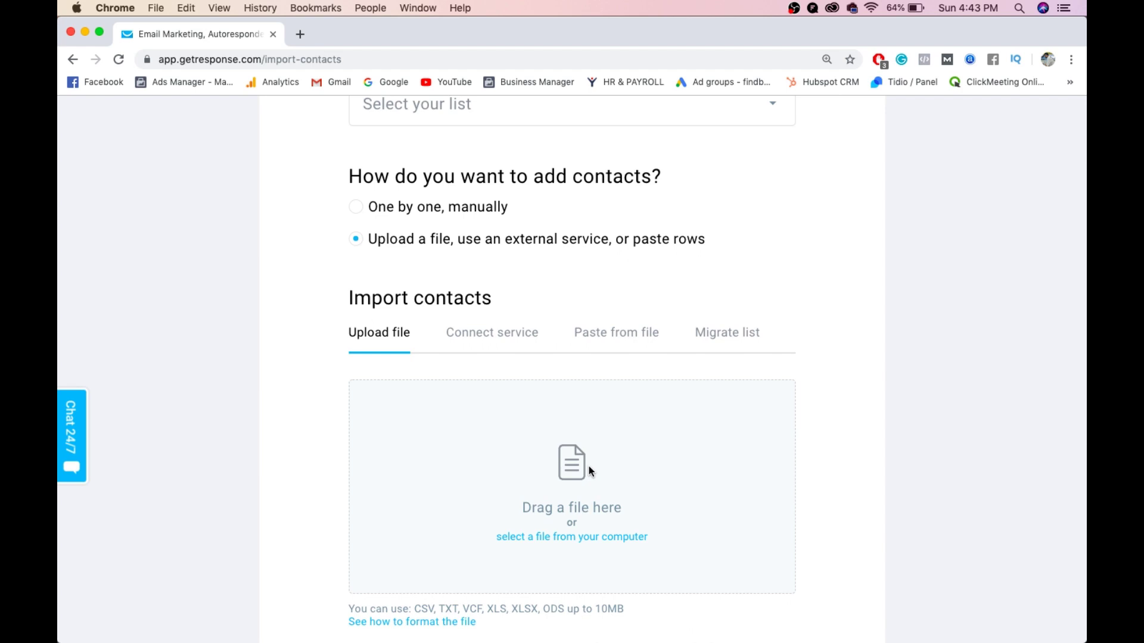
{"action": "scroll", "coordinate": [588, 466], "scroll_direction": "up", "scroll_amount": 3}
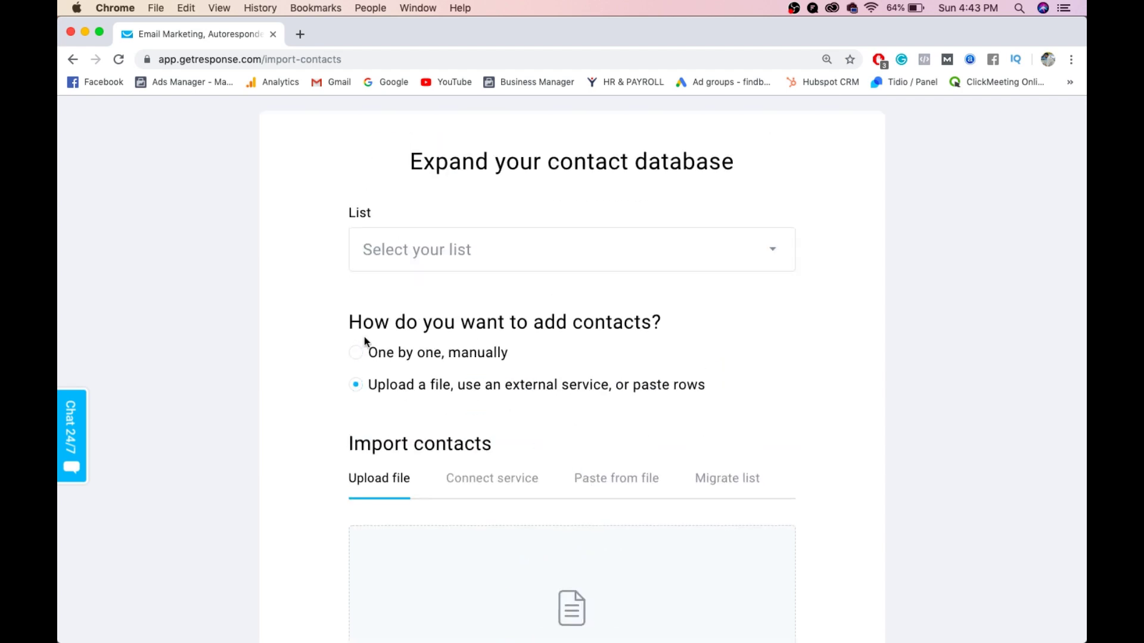
{"action": "left_click", "coordinate": [356, 353]}
{"action": "scroll", "coordinate": [445, 420], "scroll_direction": "down", "scroll_amount": 2}
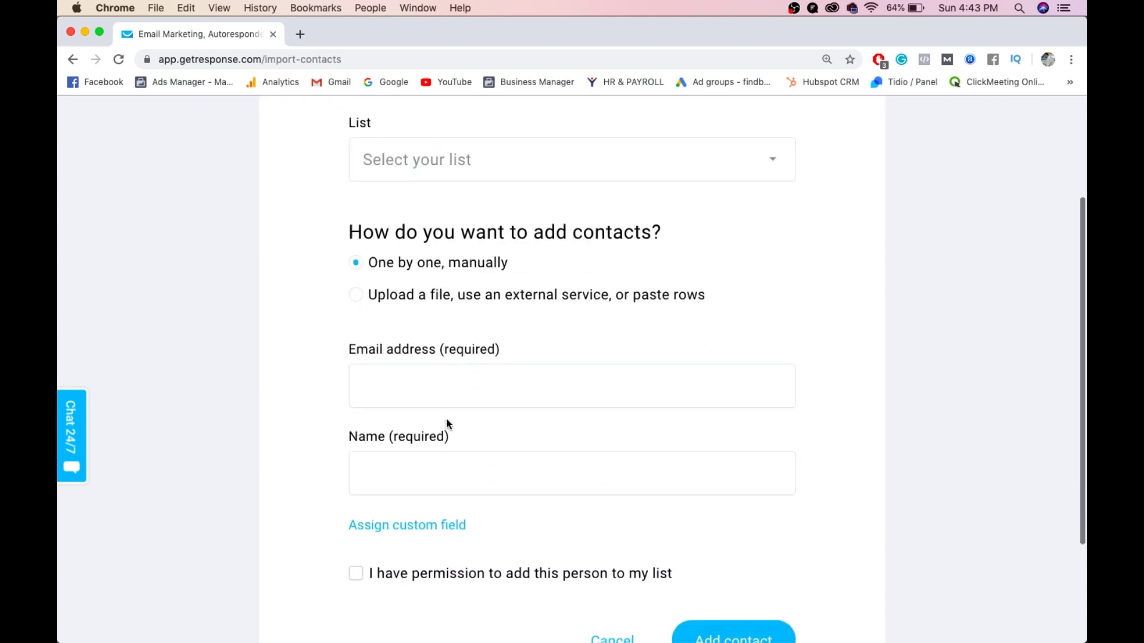
{"action": "left_click", "coordinate": [422, 390]}
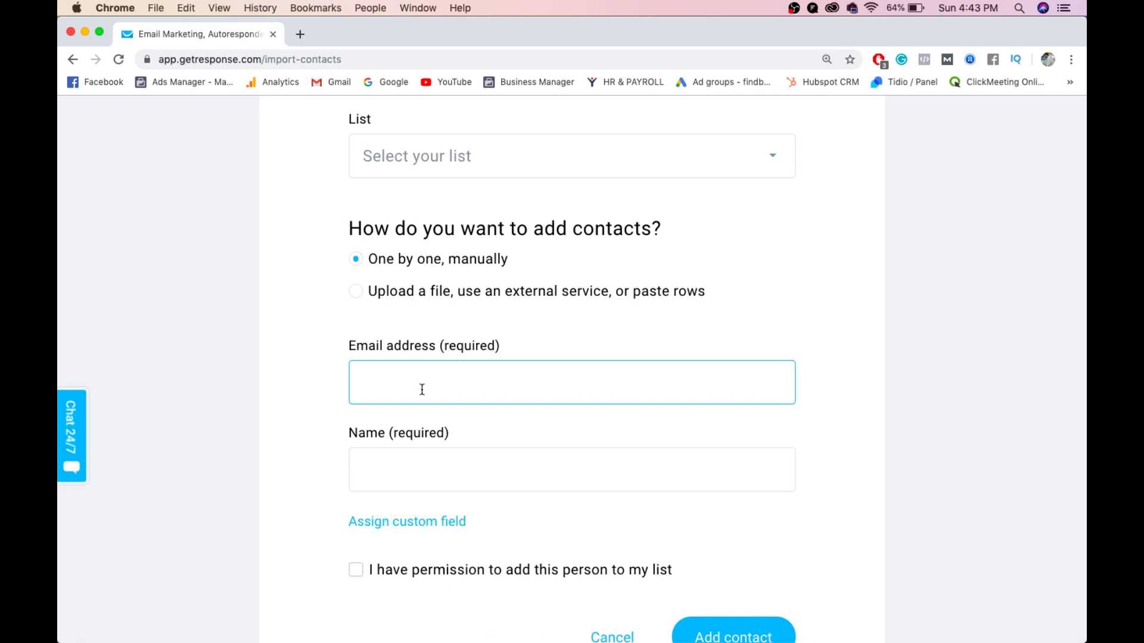
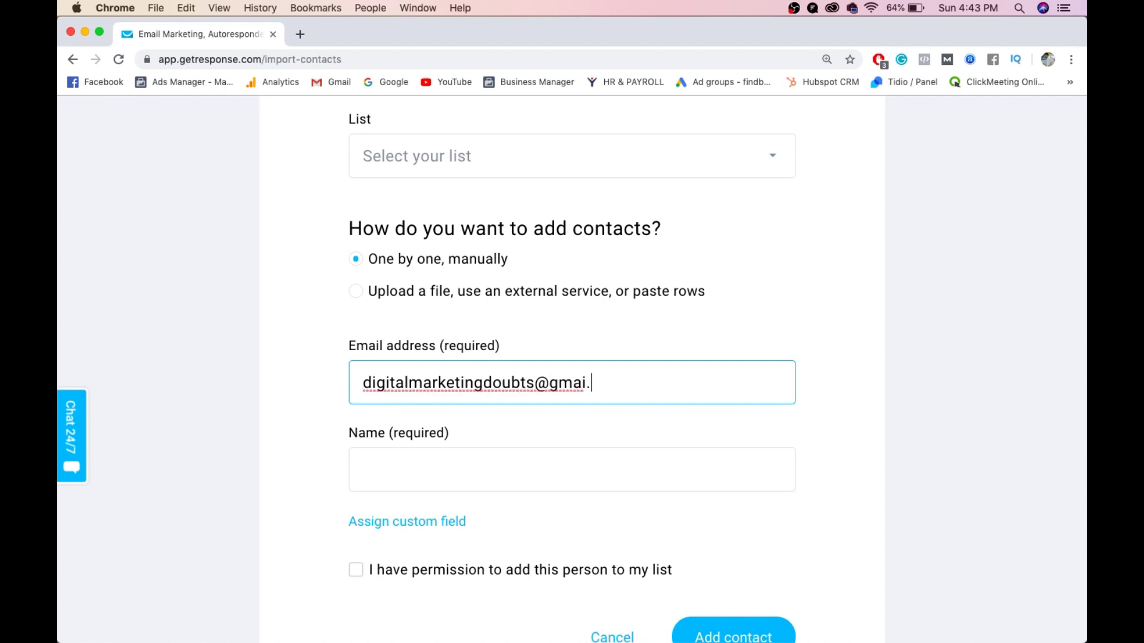
- Enter the contact's email with the domain fixed to gmail.com, fill in the name, and tick permission
{"action": "key", "text": "Left"}
{"action": "key", "text": "Left"}
{"action": "key", "text": "Left"}
{"action": "key", "text": "Left"}
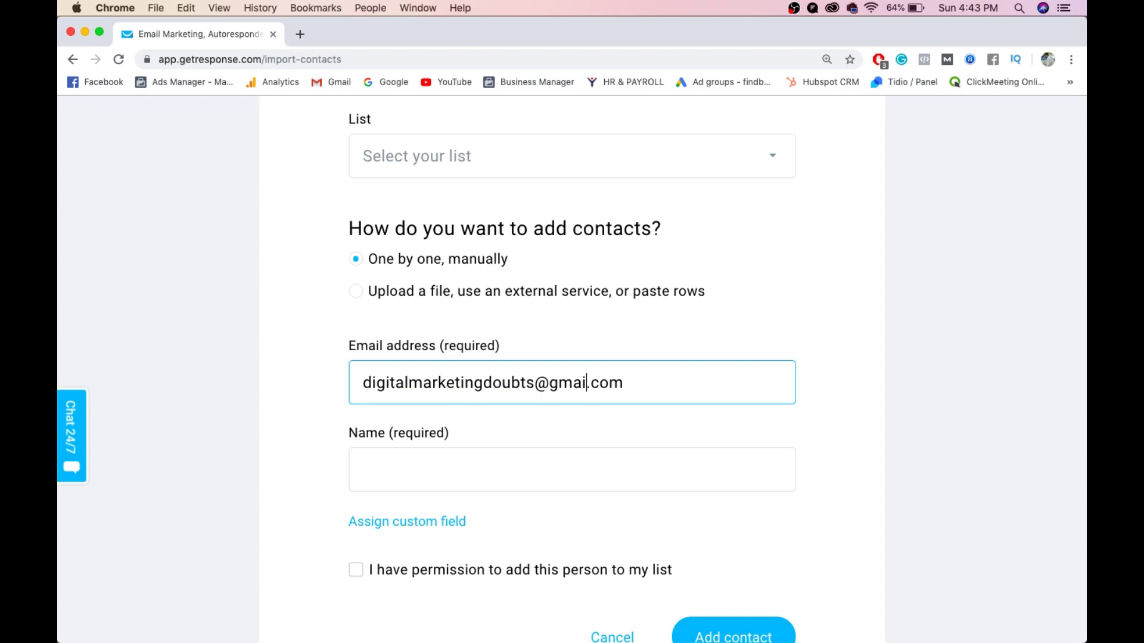
{"action": "type", "text": "l"}
{"action": "left_click", "coordinate": [414, 489]}
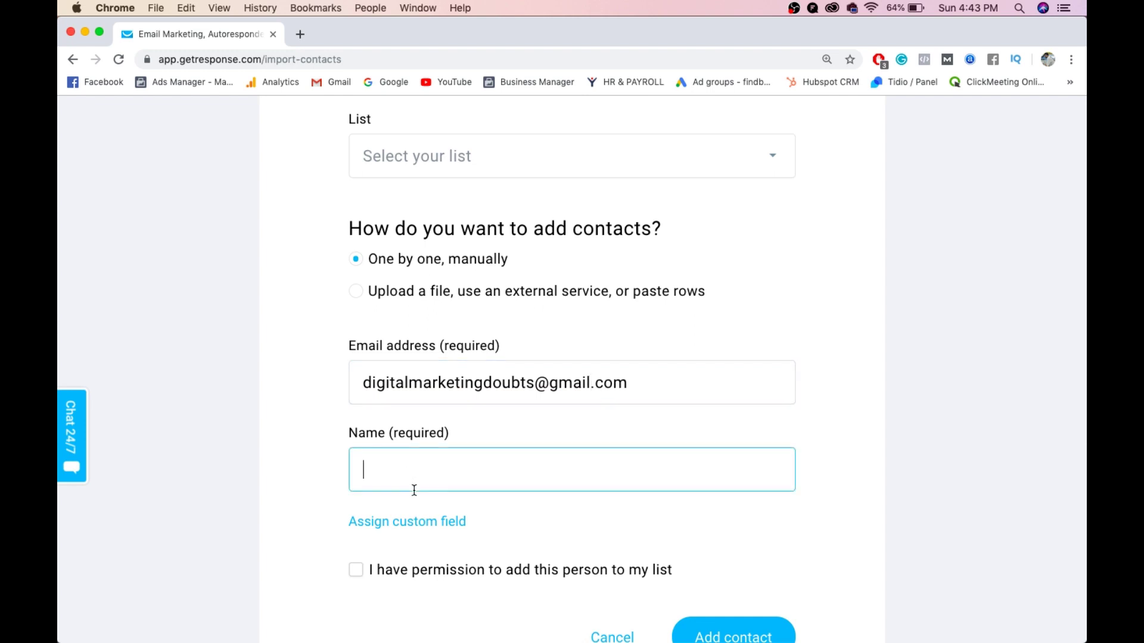
{"action": "type", "text": "Digital marketi"}
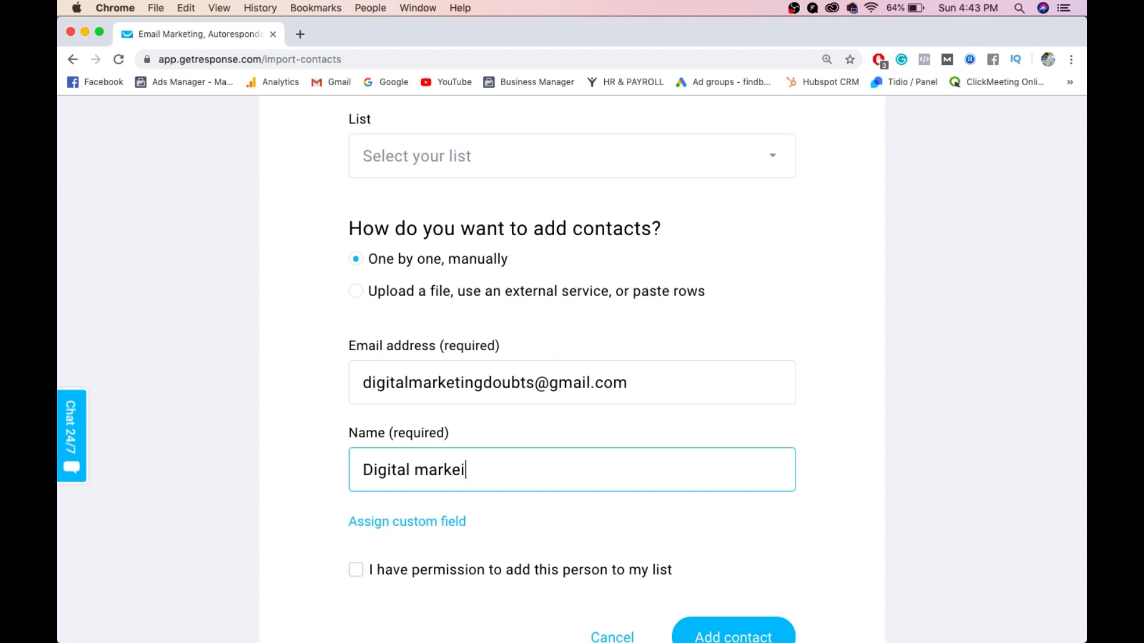
{"action": "type", "text": "ng"}
{"action": "scroll", "coordinate": [362, 519], "scroll_direction": "down", "scroll_amount": 3}
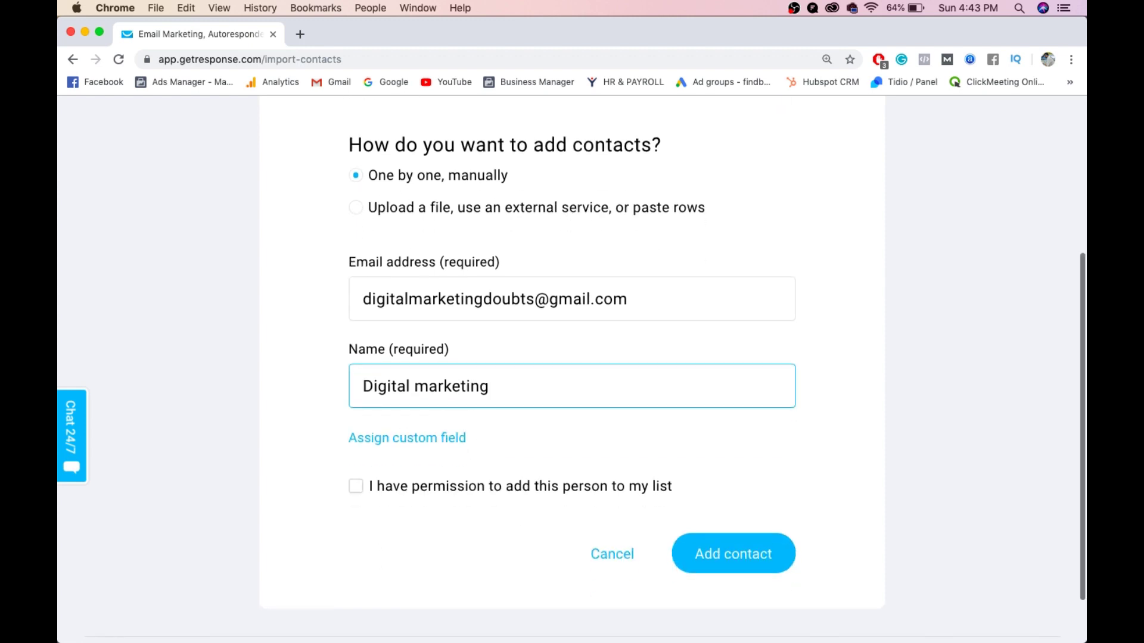
{"action": "left_click", "coordinate": [356, 494]}
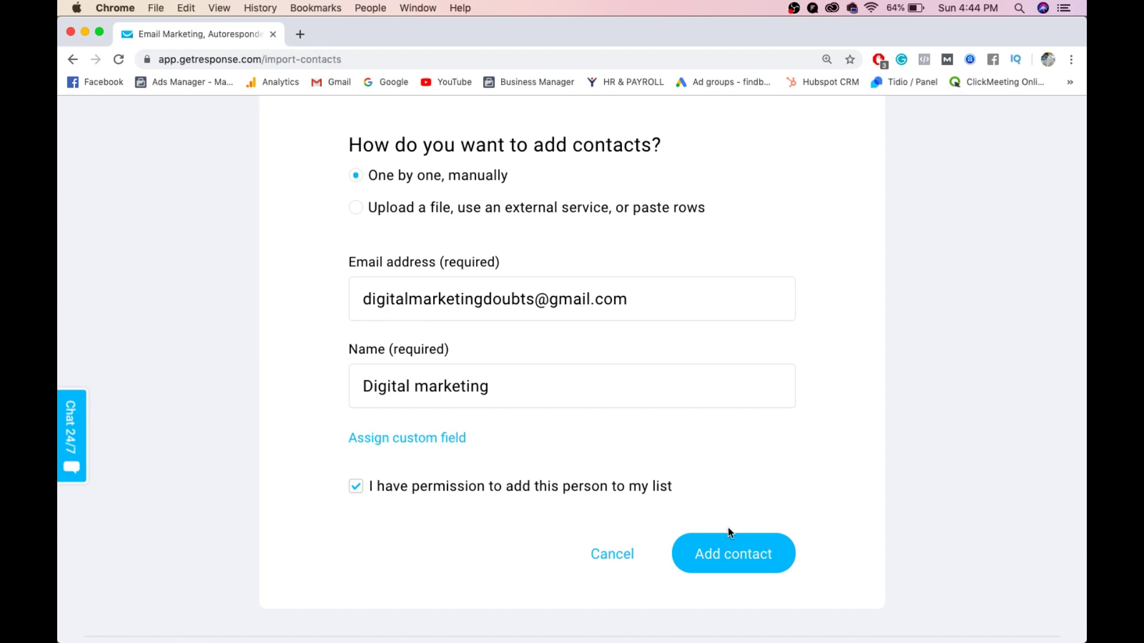
- Assign the contact to list 1testlist123456 and add it, dismissing the queued notice
{"action": "left_click", "coordinate": [727, 551]}
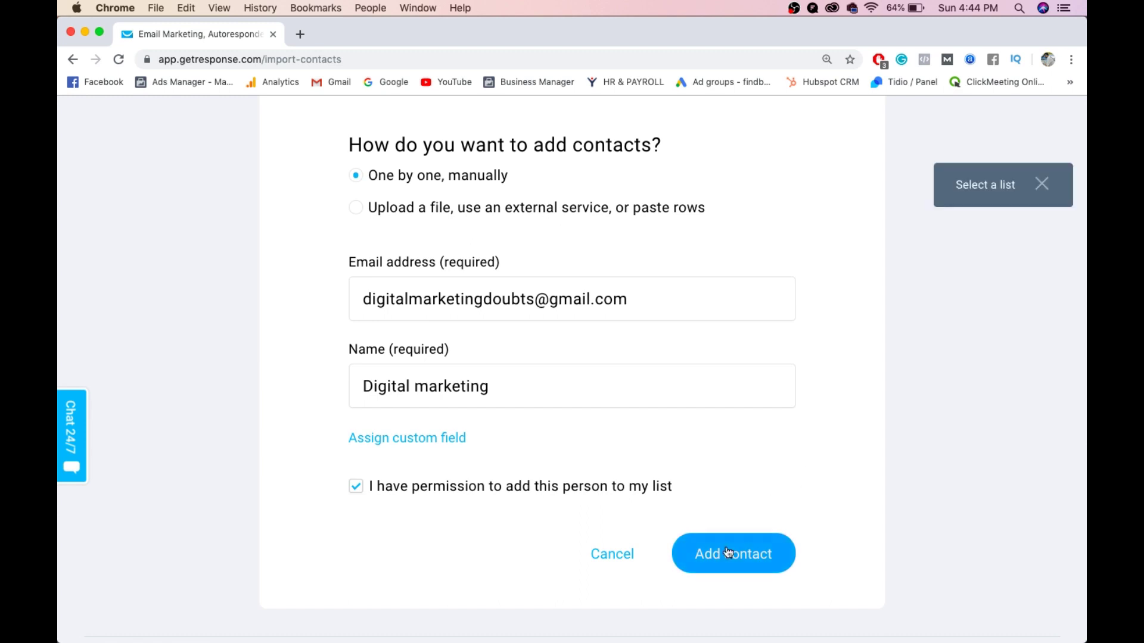
{"action": "scroll", "coordinate": [727, 551], "scroll_direction": "up", "scroll_amount": 3}
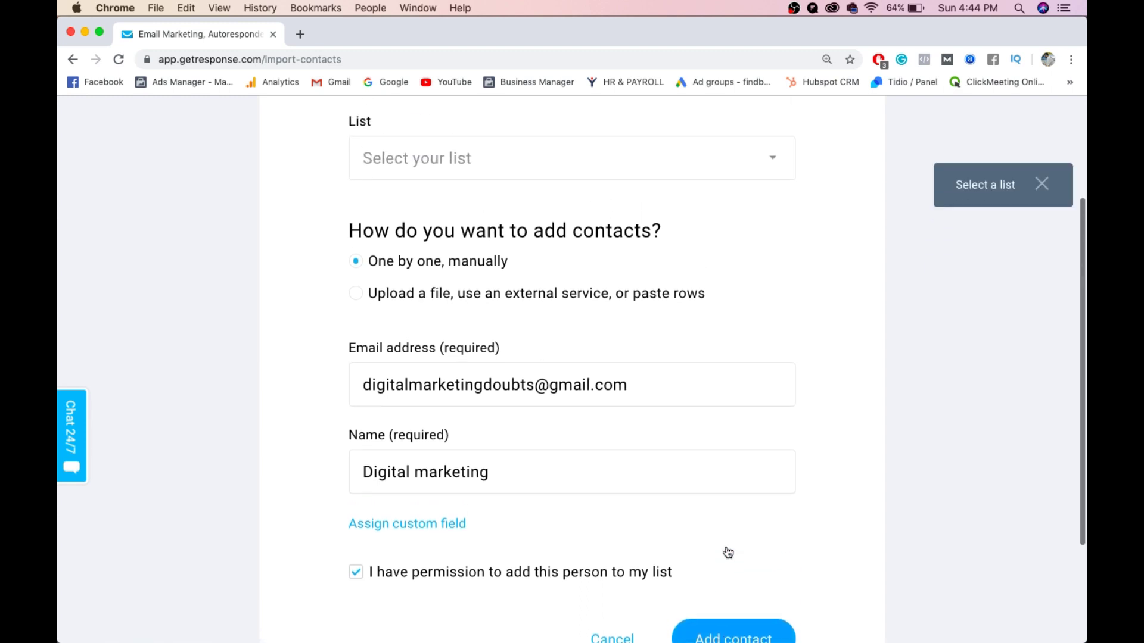
{"action": "left_click", "coordinate": [575, 179]}
{"action": "left_click", "coordinate": [554, 262]}
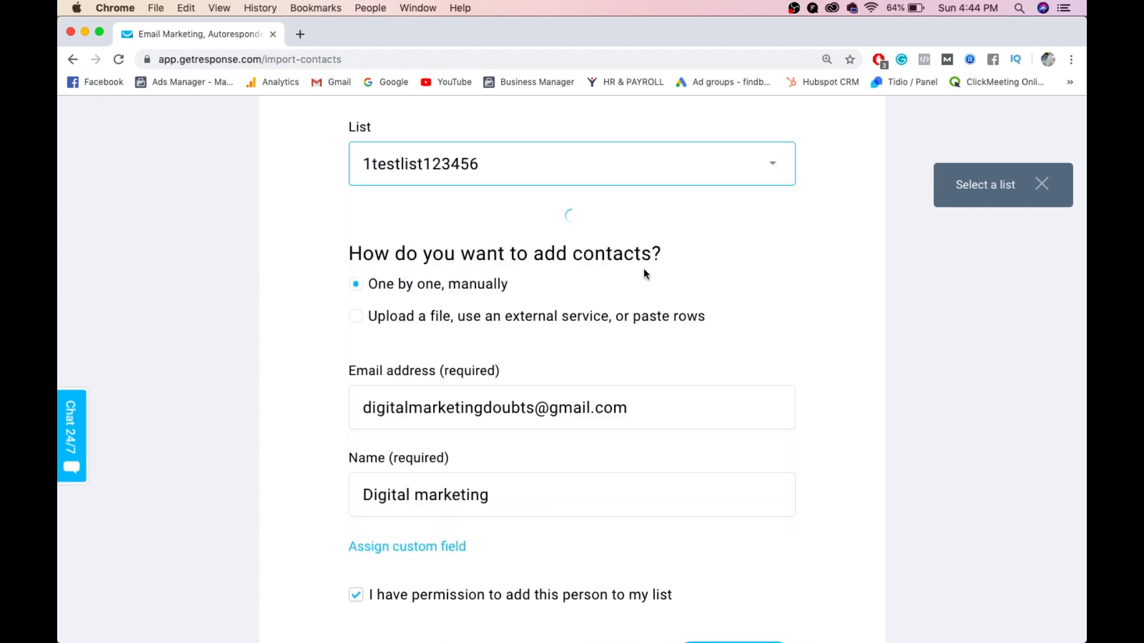
{"action": "scroll", "coordinate": [643, 271], "scroll_direction": "down", "scroll_amount": 3}
{"action": "left_click", "coordinate": [753, 562]}
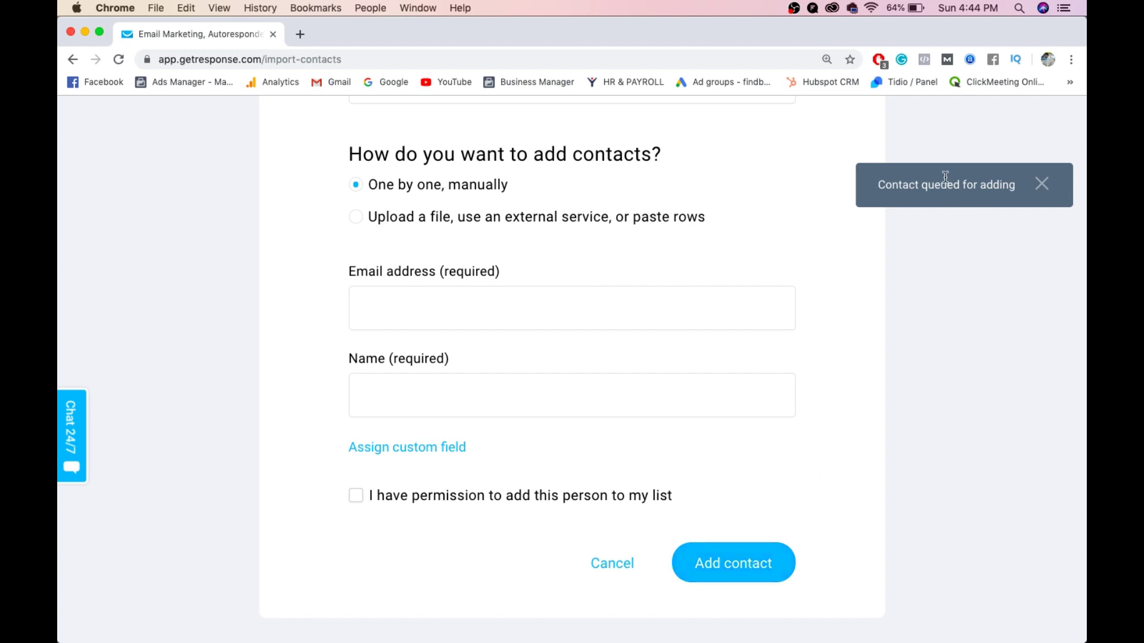
{"action": "left_click", "coordinate": [1041, 184]}
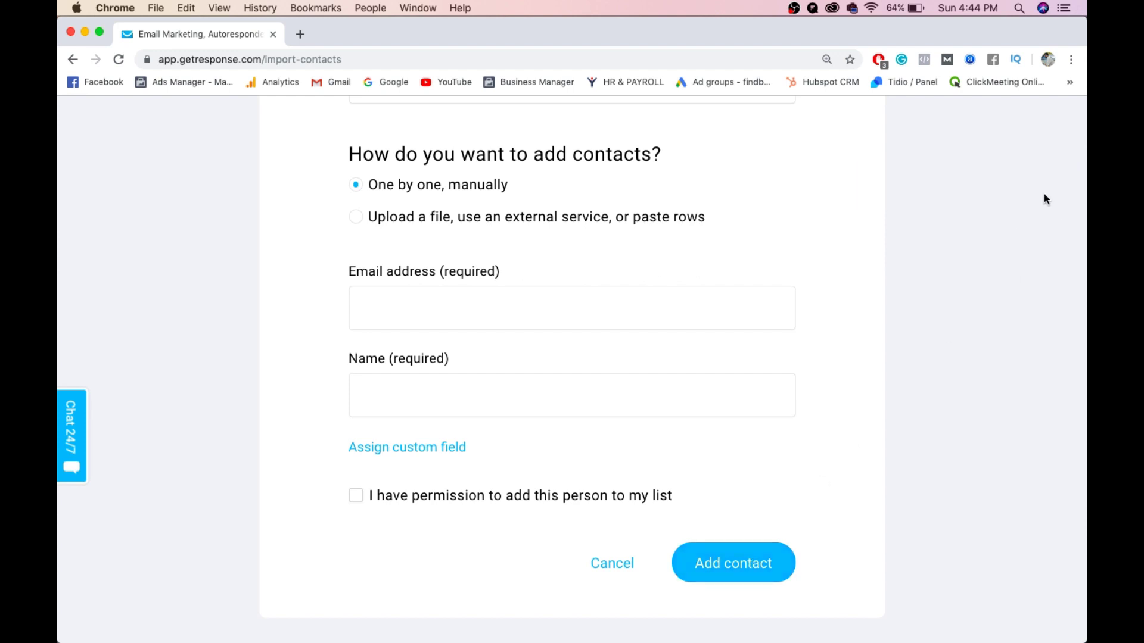
{"action": "scroll", "coordinate": [1044, 194], "scroll_direction": "up", "scroll_amount": 5}
- From Lists, show contacts of 1testlist123456, finding the one contact subscribed Oct 20, 2019
{"action": "left_click", "coordinate": [532, 131]}
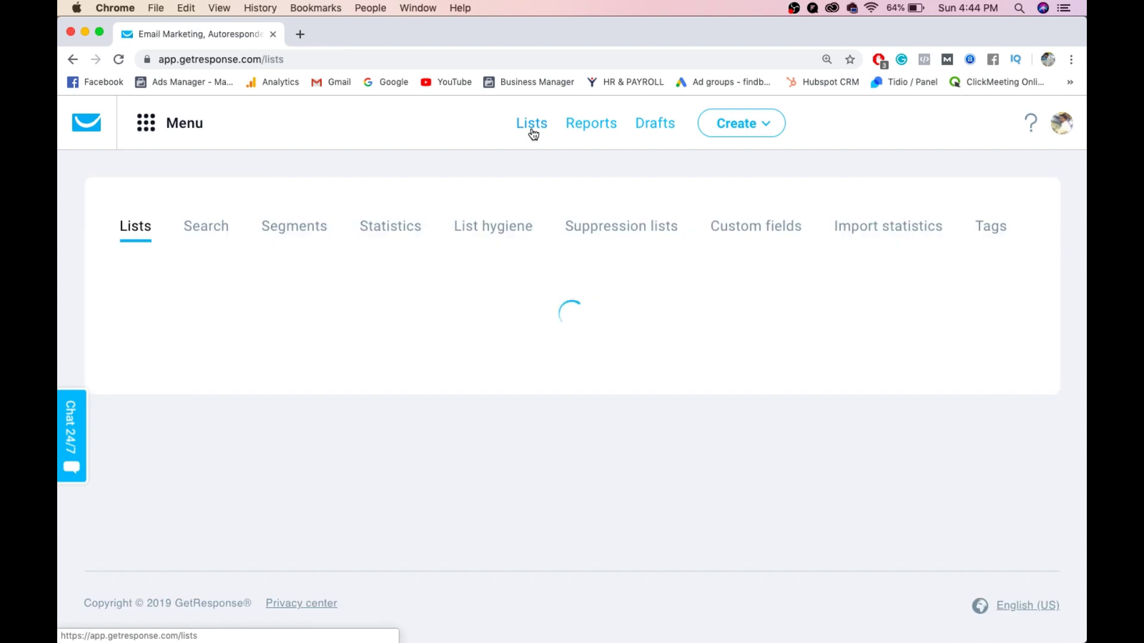
{"action": "left_click", "coordinate": [1033, 402]}
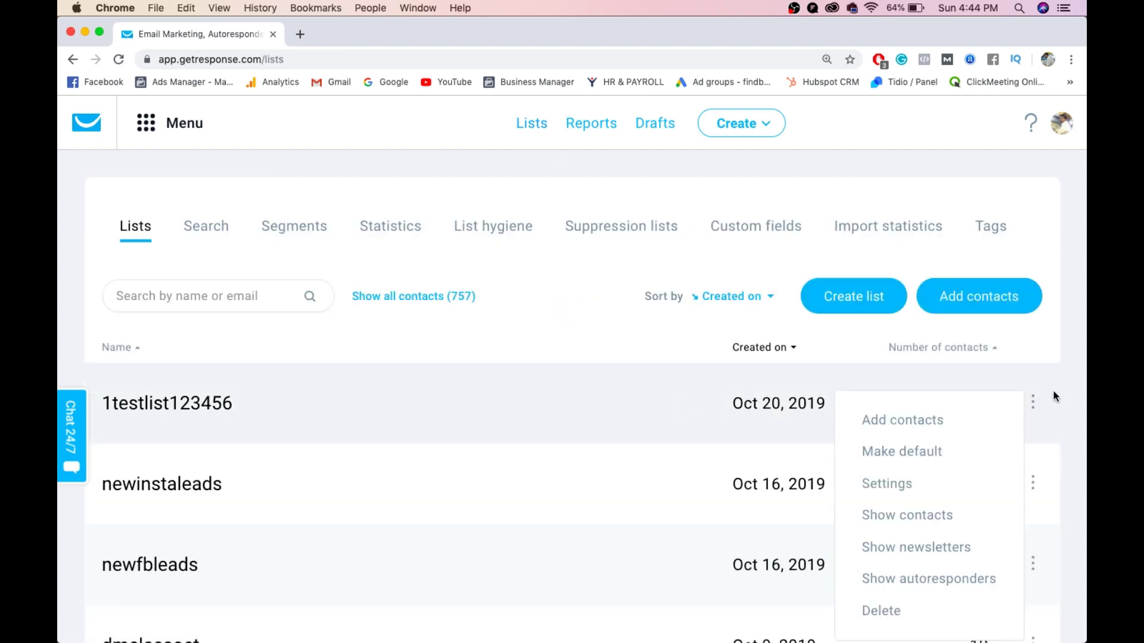
{"action": "left_click", "coordinate": [883, 513]}
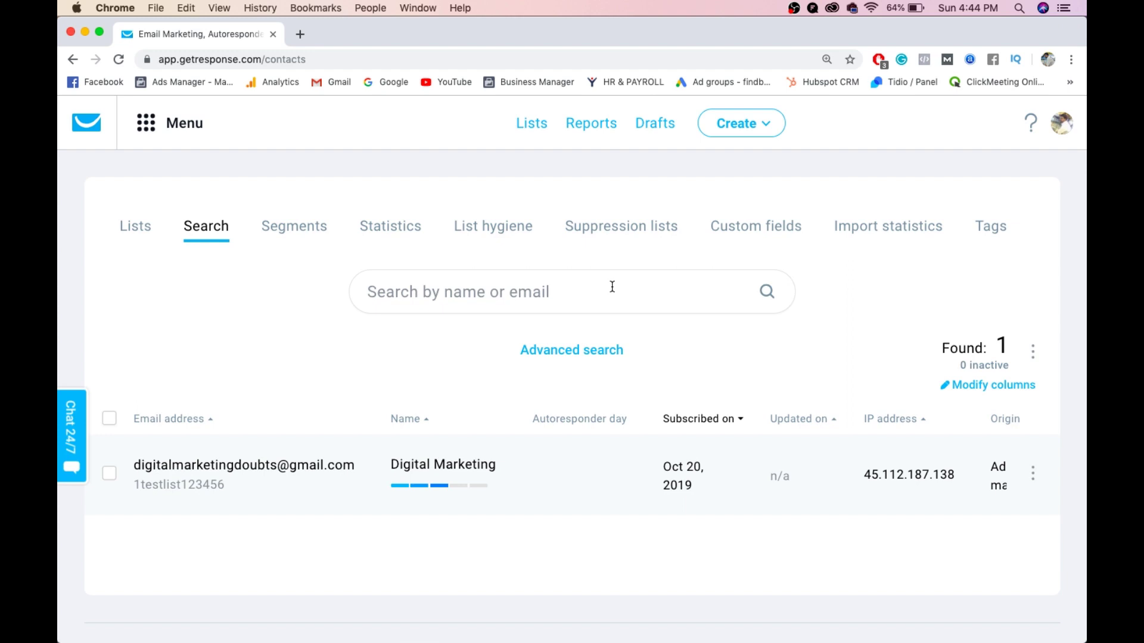
- Create a new email-marketing newsletter using the Drag-and-Drop Email Editor
{"action": "left_click", "coordinate": [143, 129]}
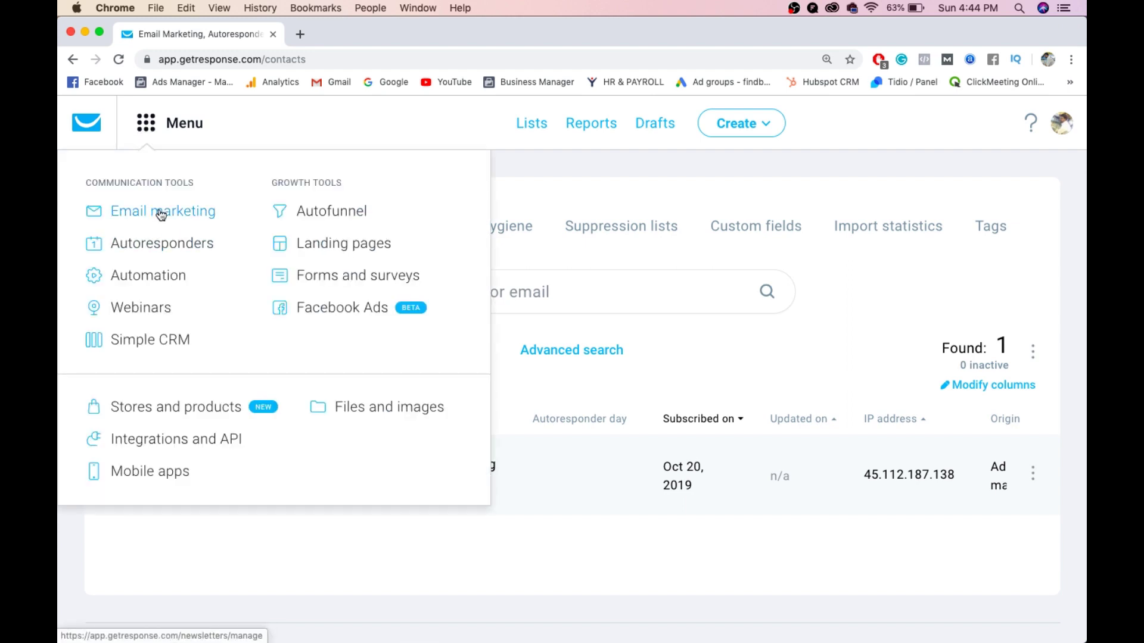
{"action": "left_click", "coordinate": [161, 213]}
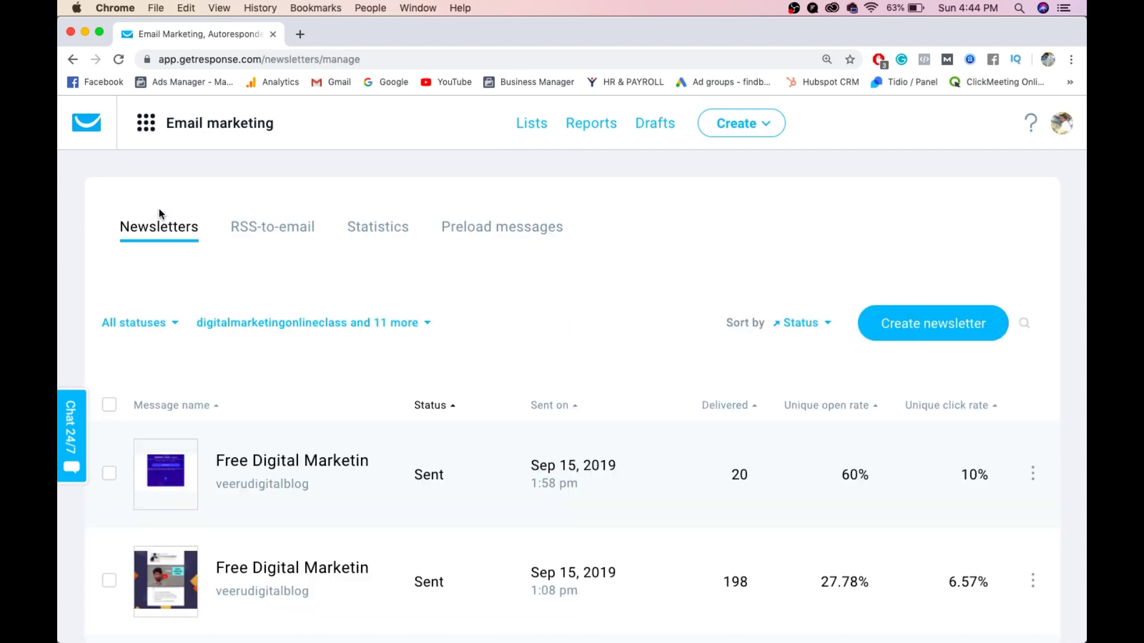
{"action": "left_click", "coordinate": [930, 329]}
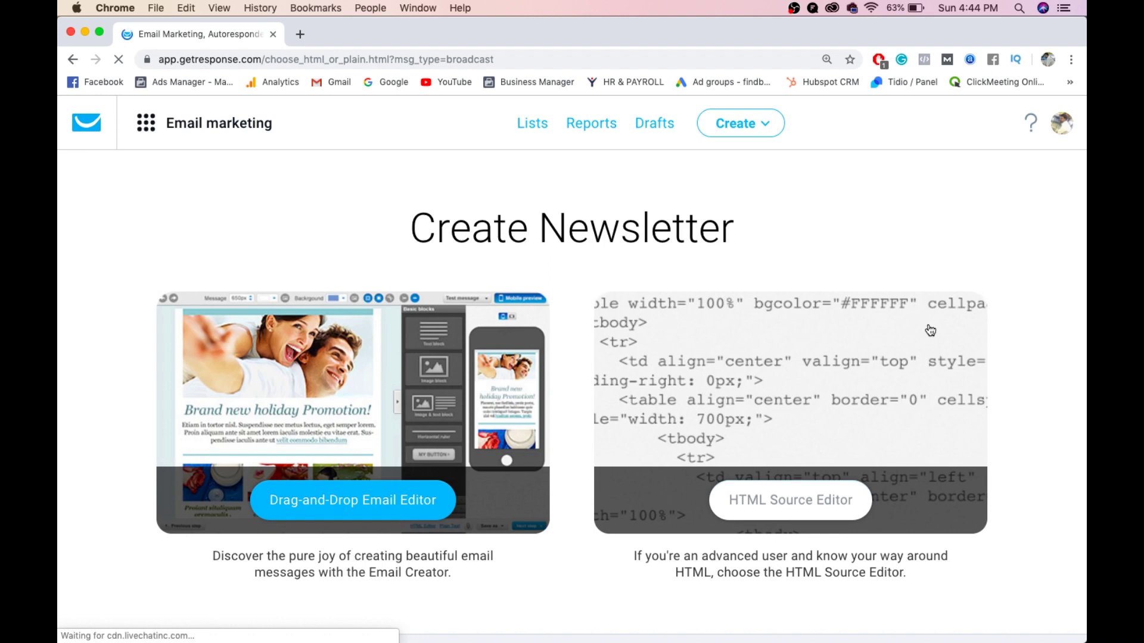
{"action": "left_click", "coordinate": [389, 510]}
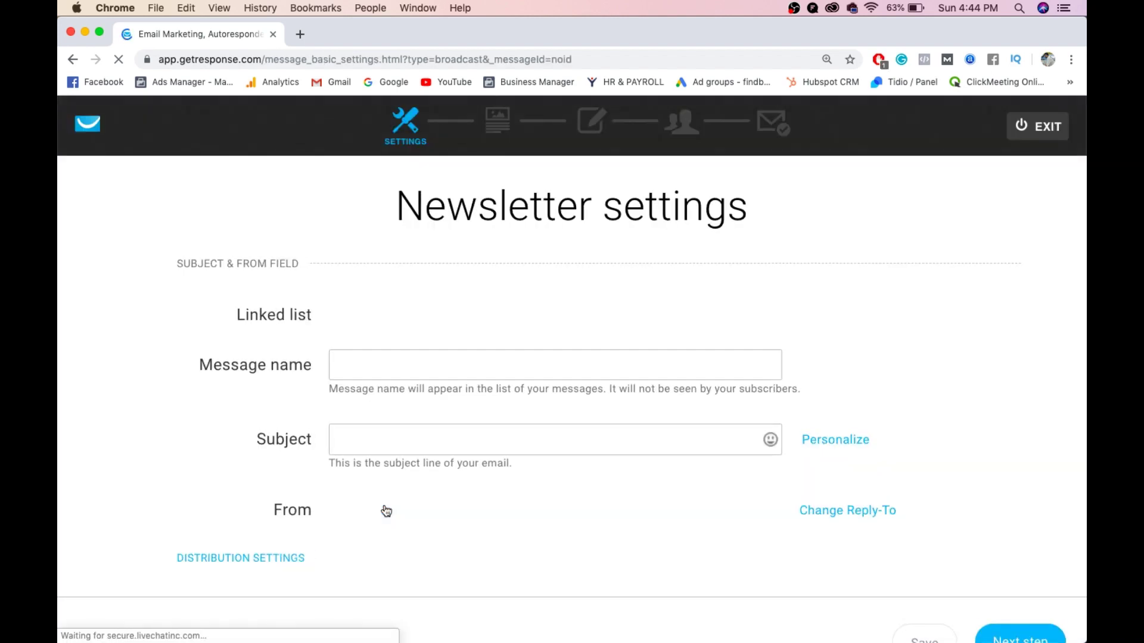
- Name the message 'Free Digital Marketing Course' and link it to the 1testlist123456 list
{"action": "left_click", "coordinate": [363, 360]}
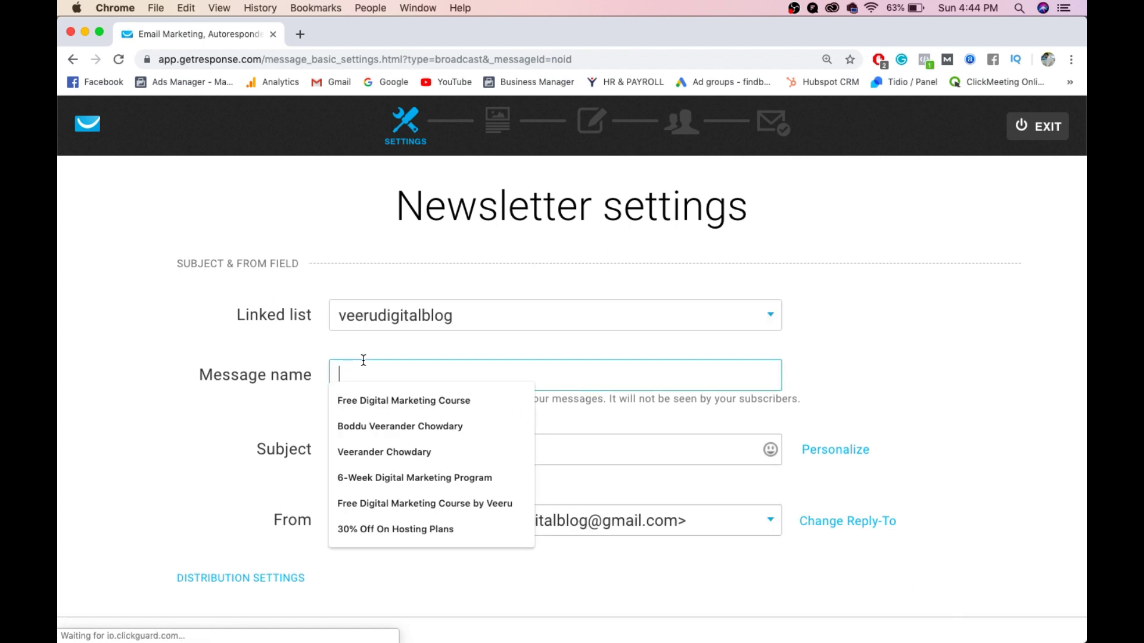
{"action": "left_click", "coordinate": [385, 391]}
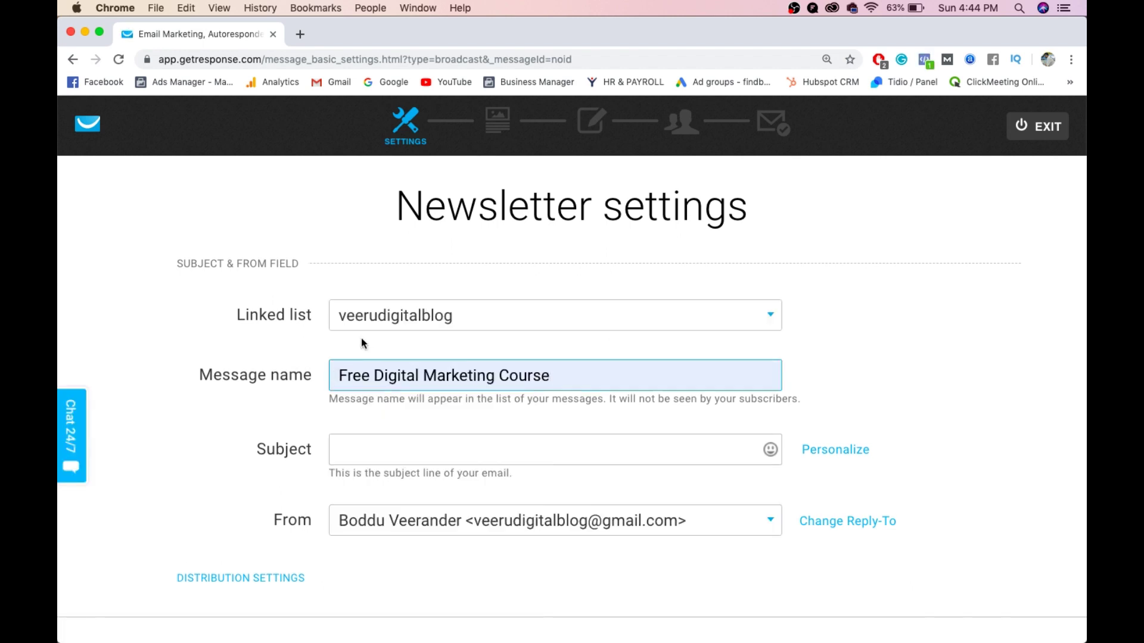
{"action": "left_click", "coordinate": [379, 319]}
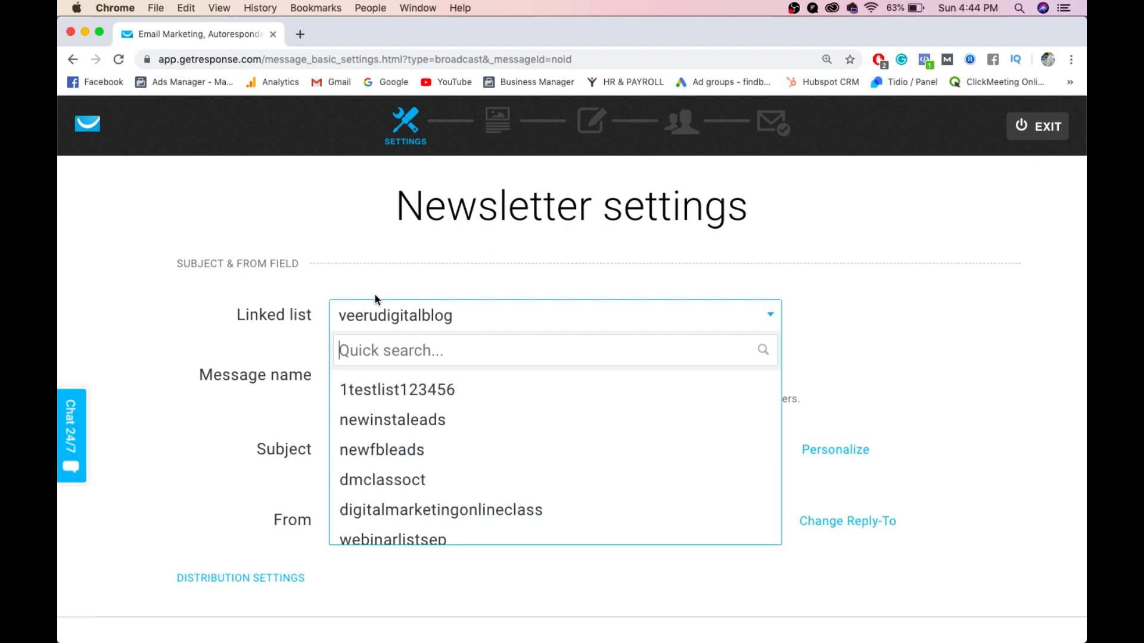
{"action": "left_click", "coordinate": [388, 391]}
- Set the subject 'Register For Free Digital Marketing Course' with the contact's name appended, then continue
{"action": "scroll", "coordinate": [254, 341], "scroll_direction": "down", "scroll_amount": 3}
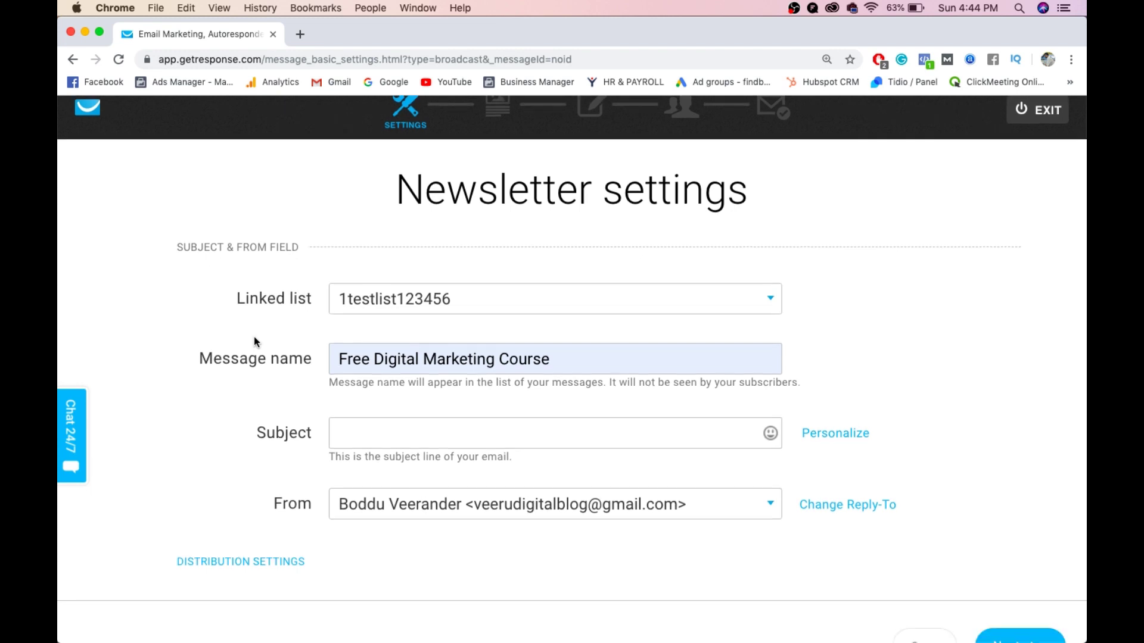
{"action": "left_click", "coordinate": [367, 337]}
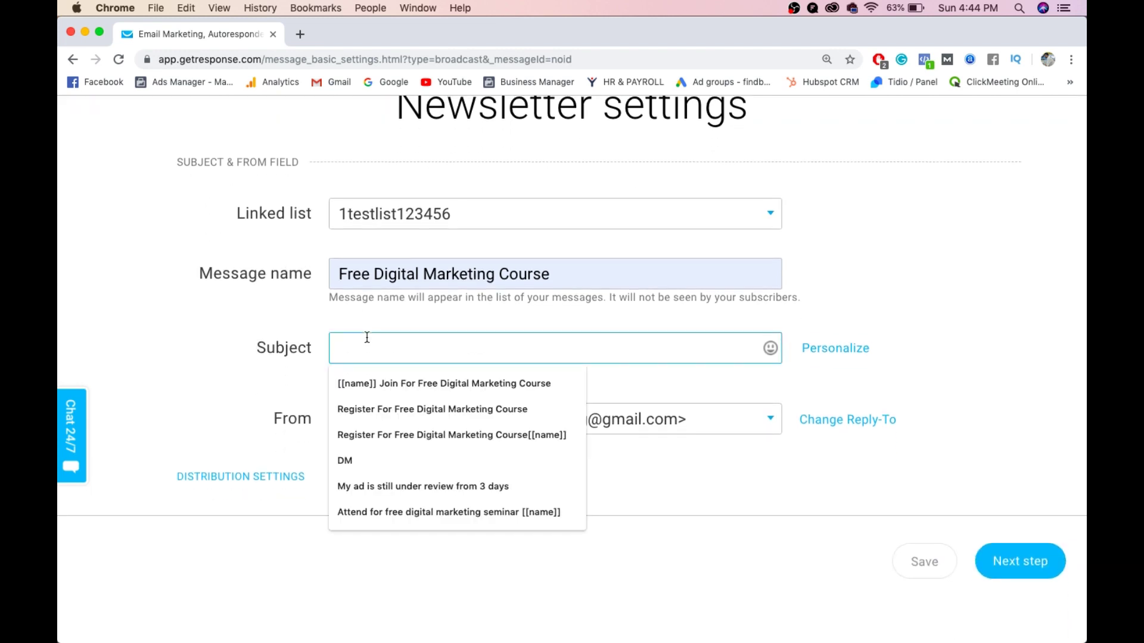
{"action": "left_click", "coordinate": [395, 410]}
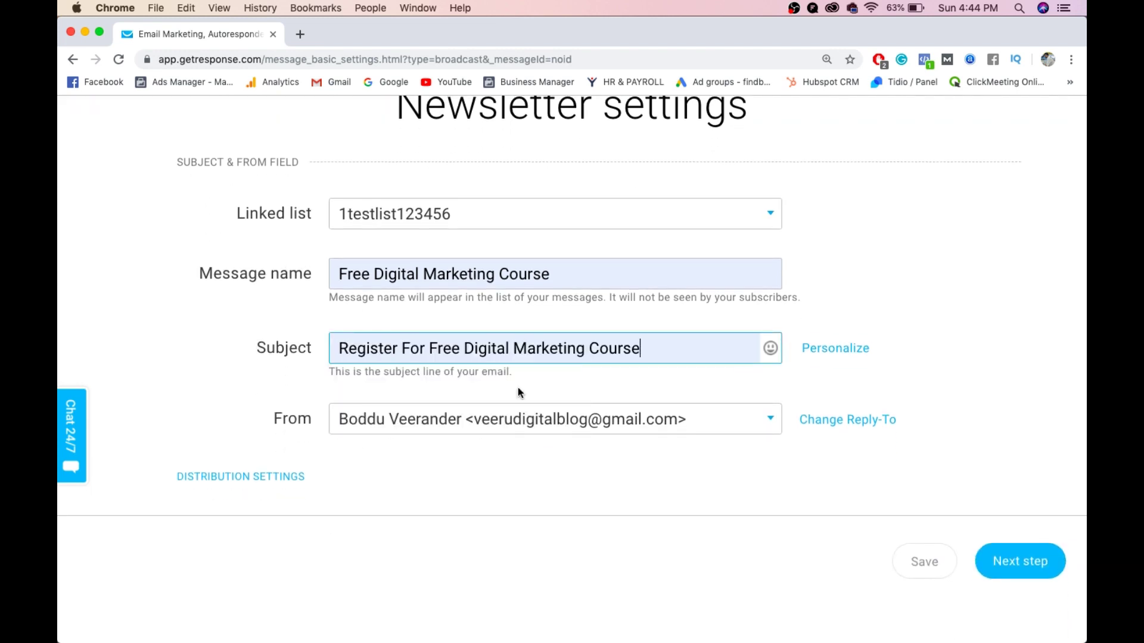
{"action": "left_click", "coordinate": [645, 350]}
{"action": "left_click", "coordinate": [858, 347]}
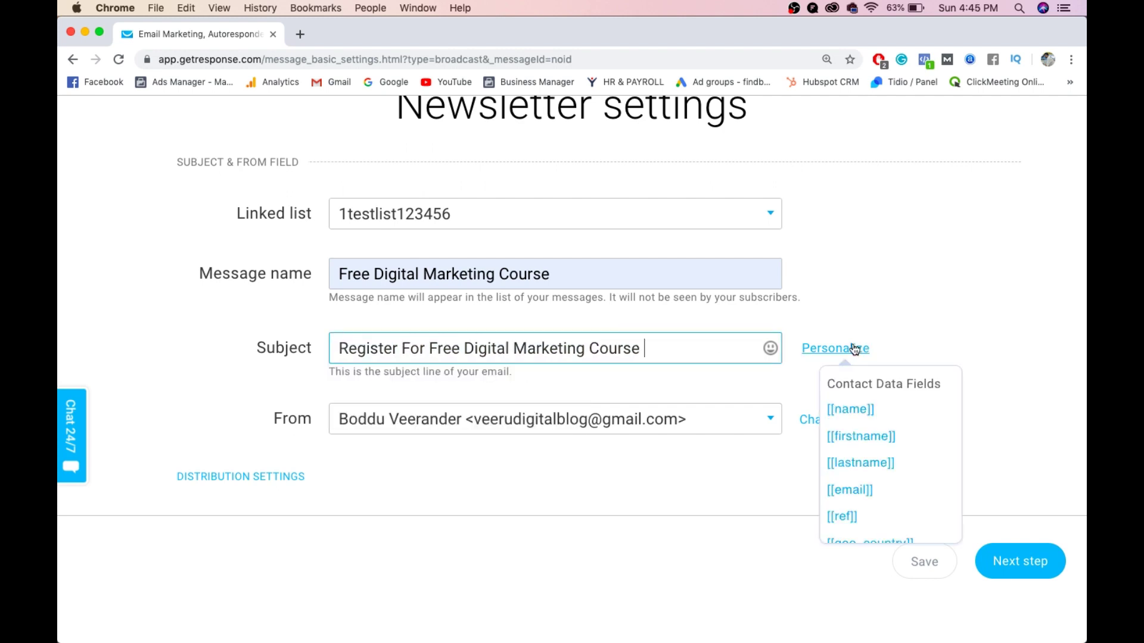
{"action": "left_click", "coordinate": [864, 413]}
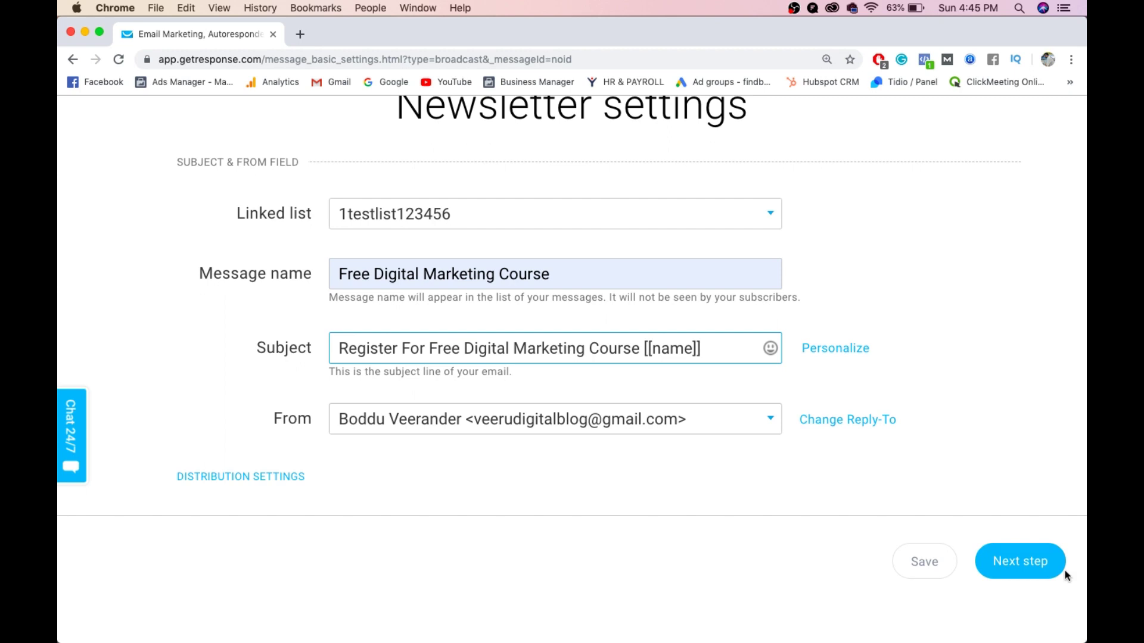
{"action": "left_click", "coordinate": [1045, 569]}
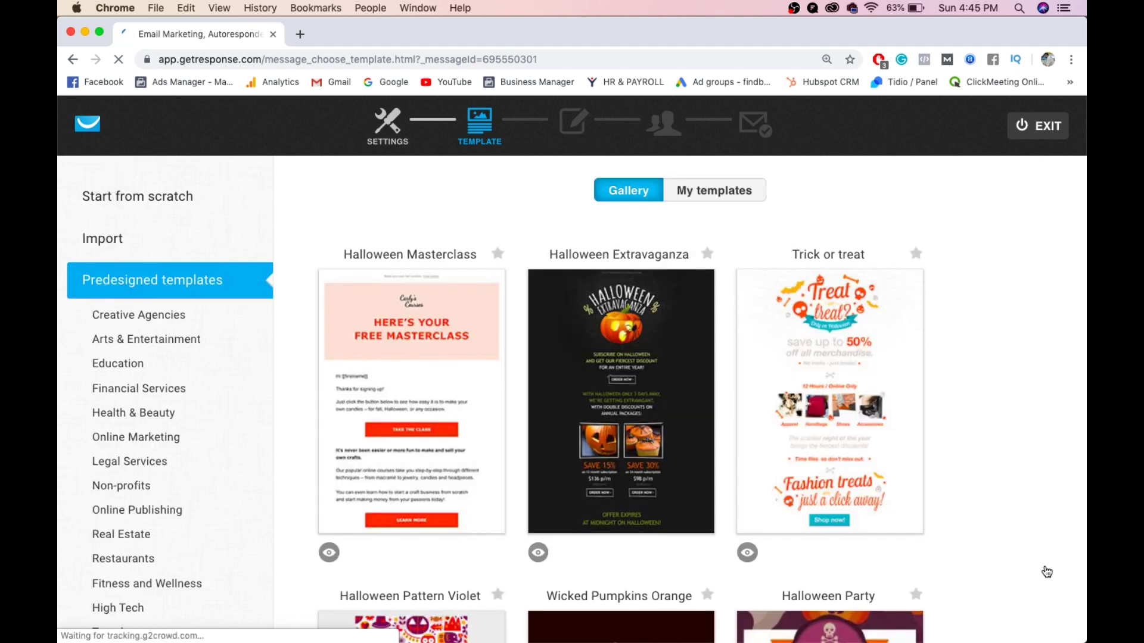
- Scroll the Online Marketing templates down to Video Boot Camp and choose that design
{"action": "left_click", "coordinate": [107, 437]}
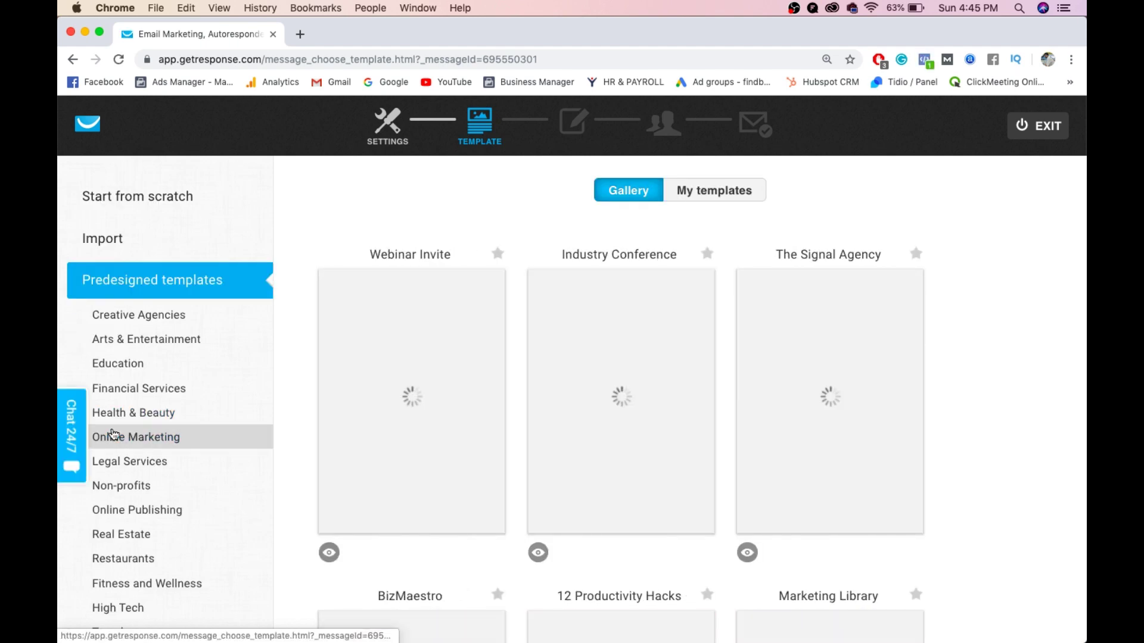
{"action": "scroll", "coordinate": [113, 434], "scroll_direction": "down", "scroll_amount": 2}
{"action": "scroll", "coordinate": [113, 433], "scroll_direction": "down", "scroll_amount": 5}
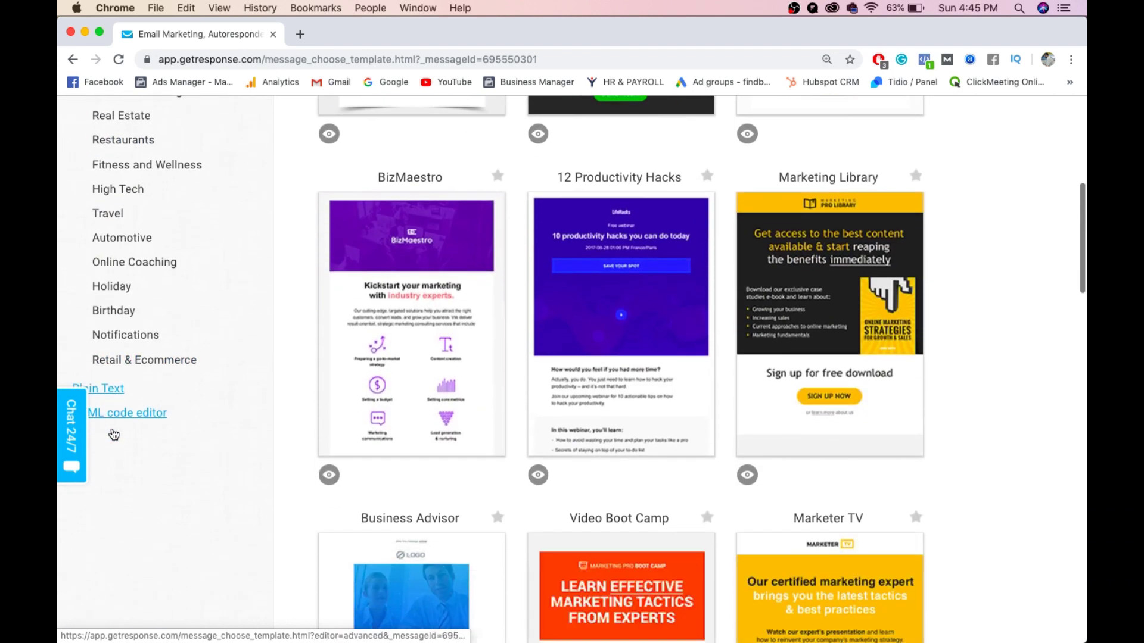
{"action": "scroll", "coordinate": [167, 204], "scroll_direction": "up", "scroll_amount": 7}
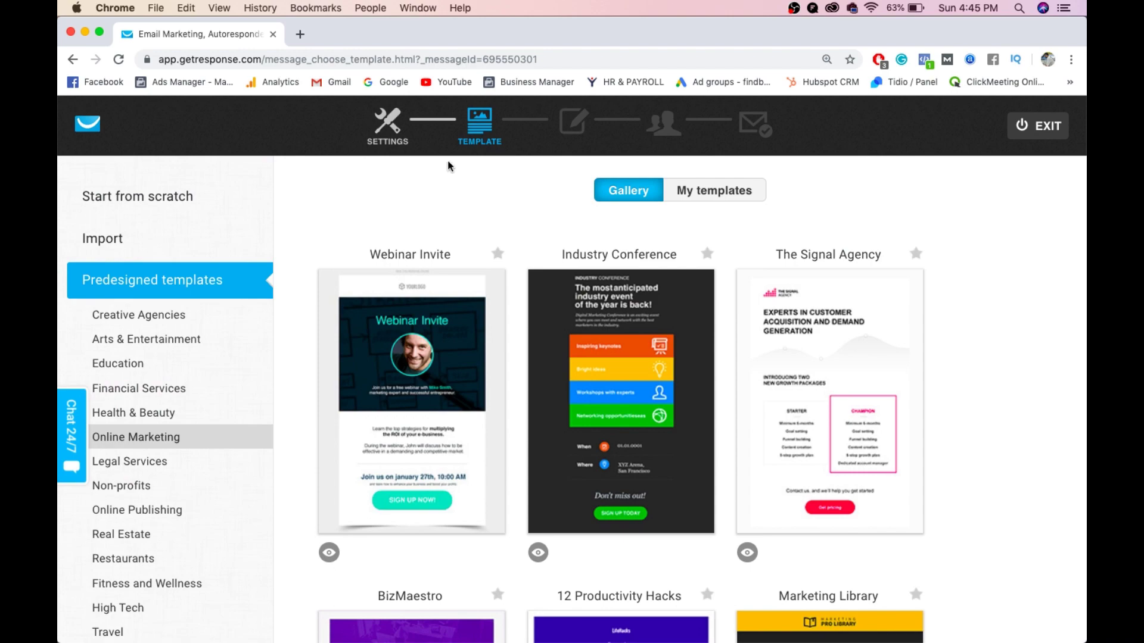
{"action": "scroll", "coordinate": [543, 199], "scroll_direction": "down", "scroll_amount": 2}
{"action": "mouse_move", "coordinate": [545, 205]}
{"action": "scroll", "coordinate": [545, 205], "scroll_direction": "down", "scroll_amount": 3}
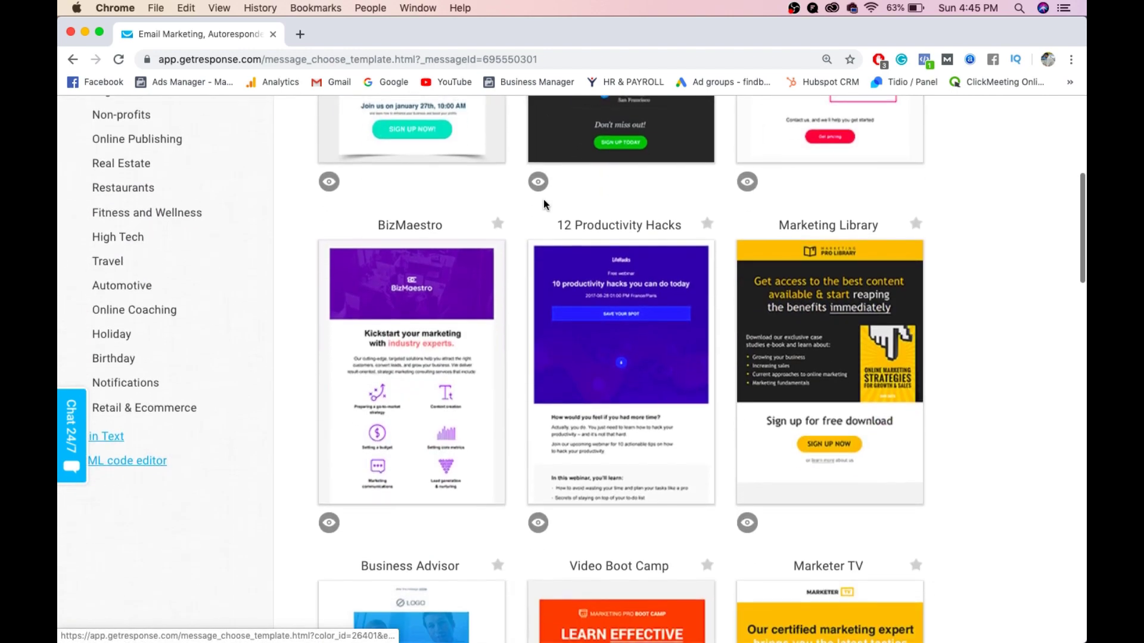
{"action": "scroll", "coordinate": [544, 205], "scroll_direction": "down", "scroll_amount": 5}
{"action": "scroll", "coordinate": [543, 206], "scroll_direction": "down", "scroll_amount": 6}
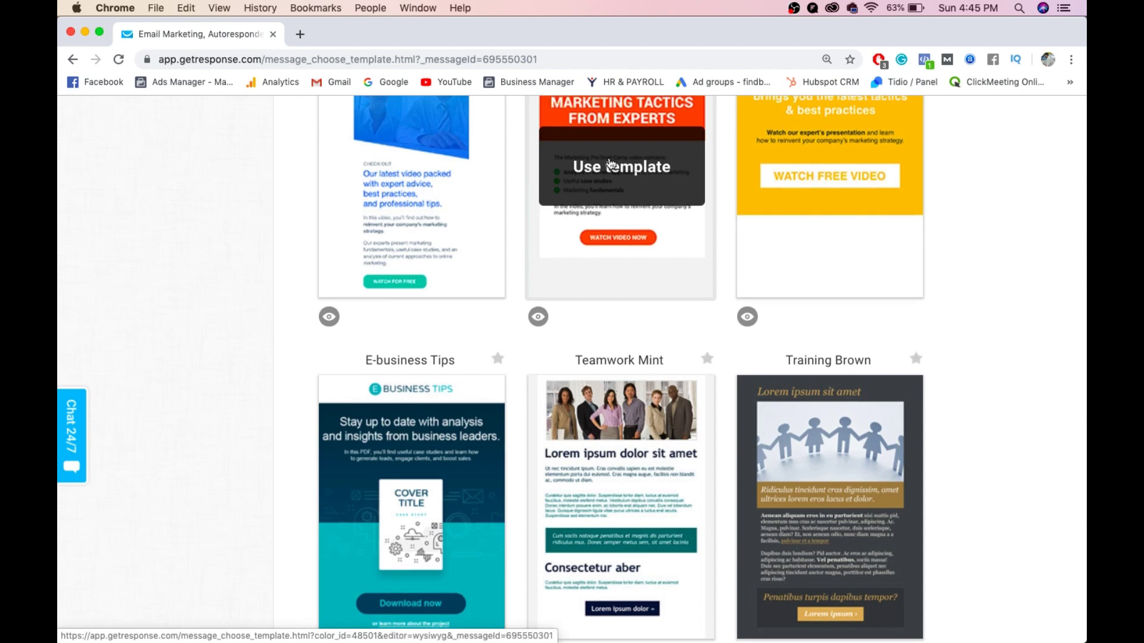
{"action": "left_click", "coordinate": [611, 164]}
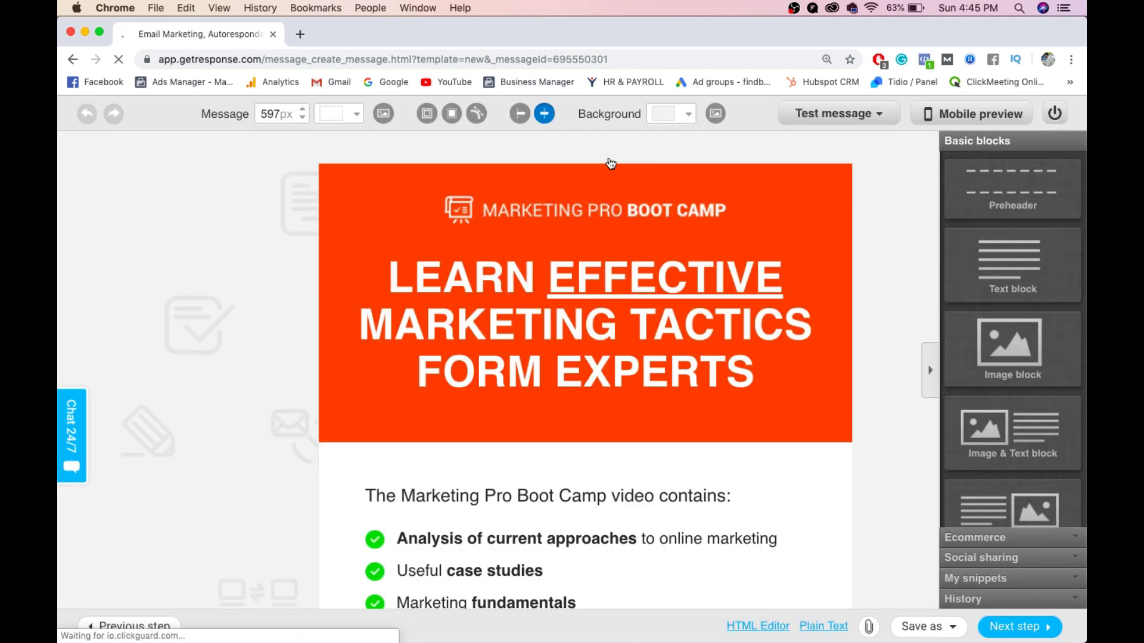
- Select the Marketing Pro Boot Camp logo block to view its image settings
{"action": "mouse_move", "coordinate": [608, 225]}
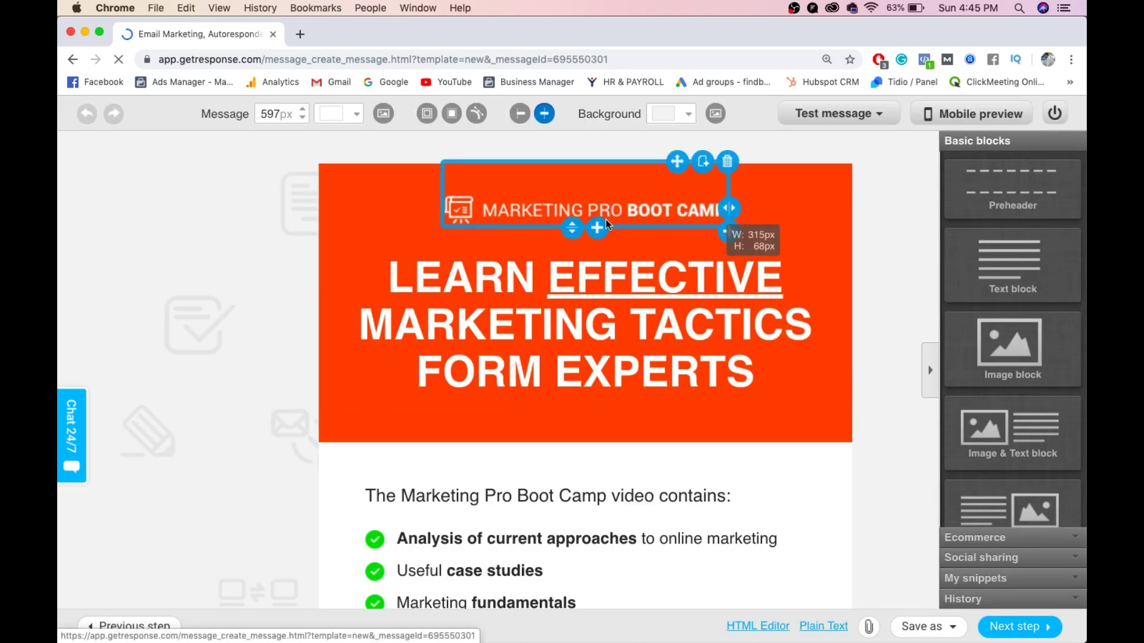
{"action": "left_click", "coordinate": [545, 198]}
{"action": "left_click", "coordinate": [553, 208]}
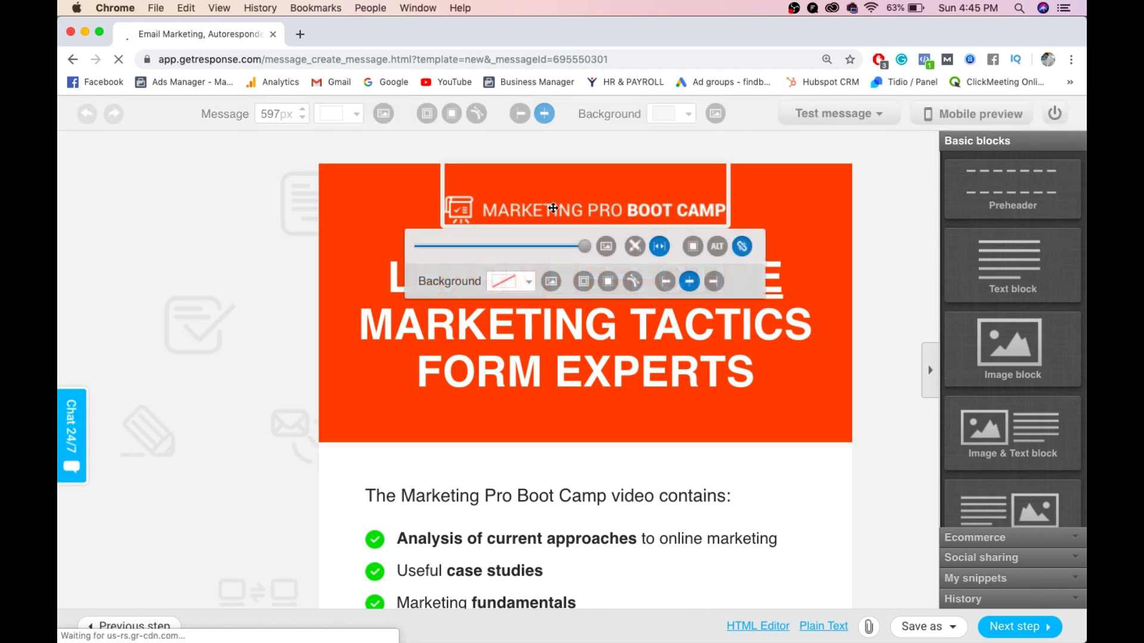
- Replace the headline words from EFFECTIVE to EXPERTS with 'DM FOR FREE'
{"action": "left_click", "coordinate": [415, 367]}
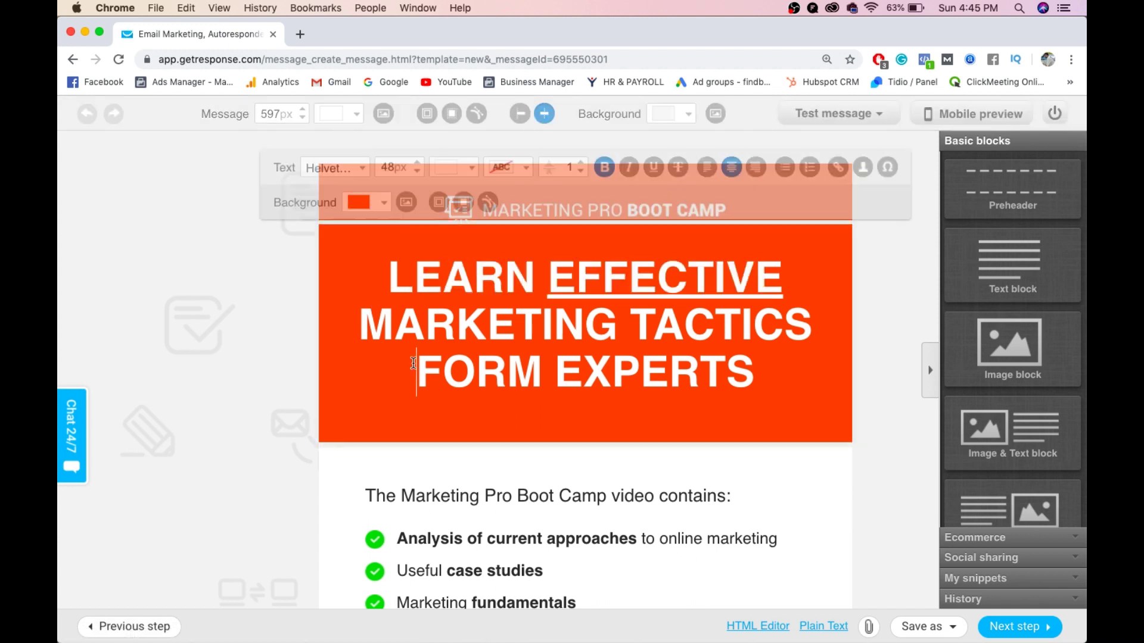
{"action": "left_click_drag", "start_coordinate": [761, 369], "coordinate": [548, 283]}
{"action": "type", "text": "DM "}
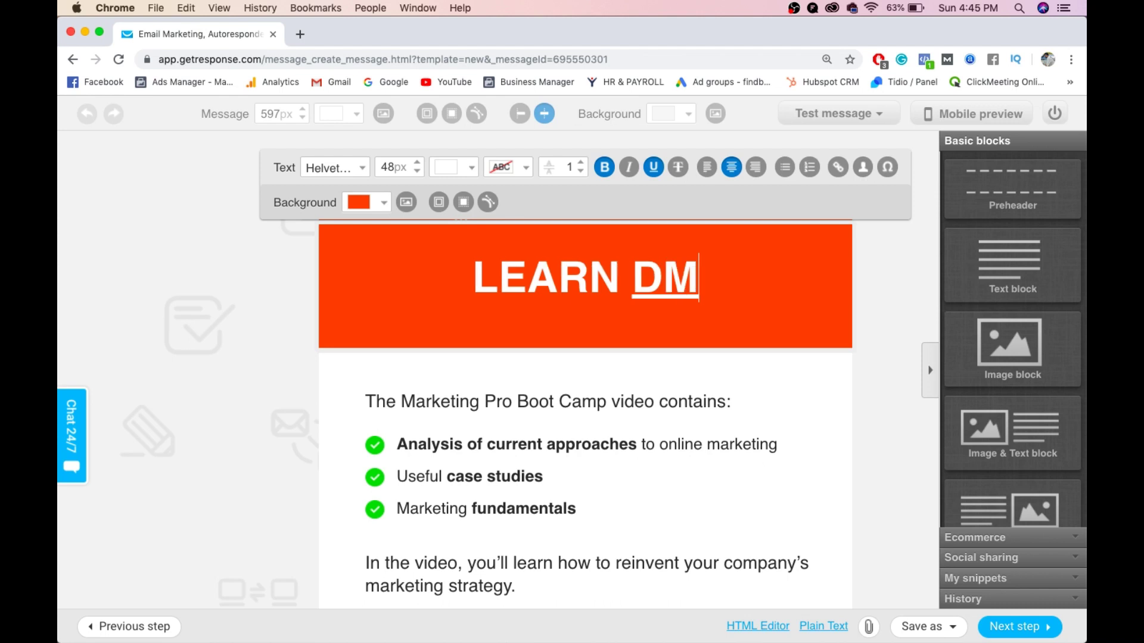
{"action": "type", "text": "FOR FREE"}
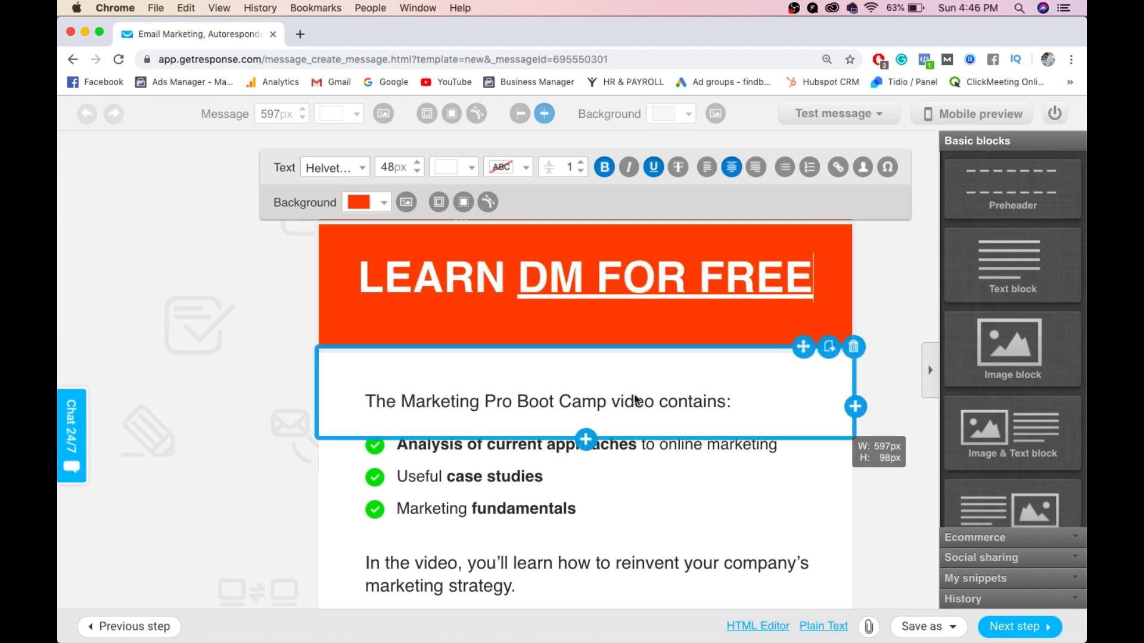
{"action": "scroll", "coordinate": [612, 405], "scroll_direction": "down", "scroll_amount": 3}
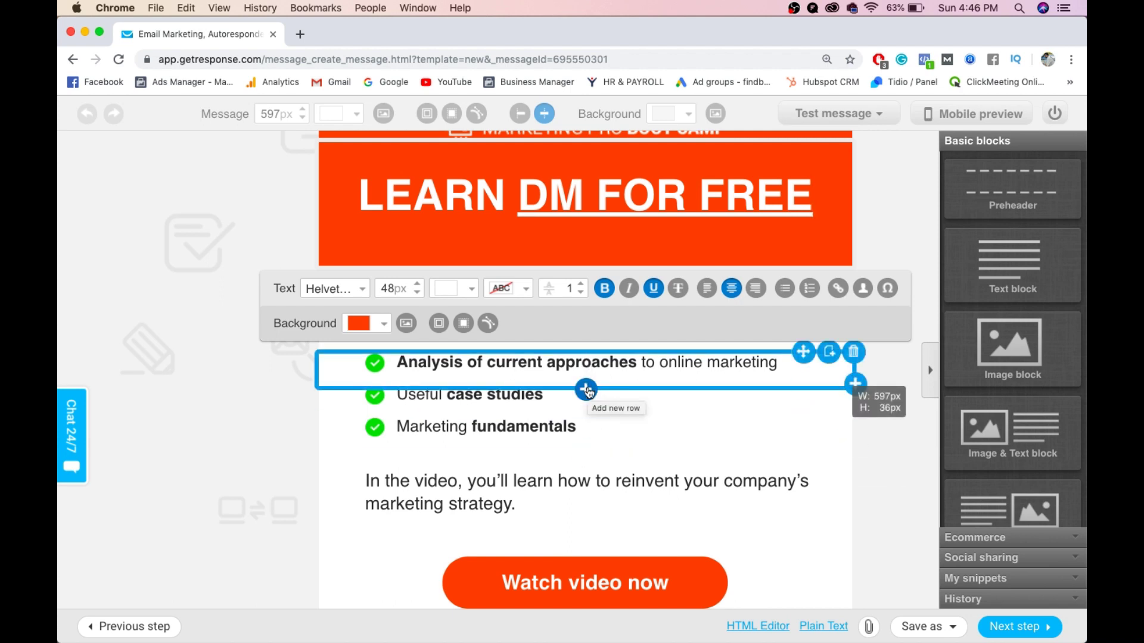
{"action": "scroll", "coordinate": [590, 394], "scroll_direction": "down", "scroll_amount": 4}
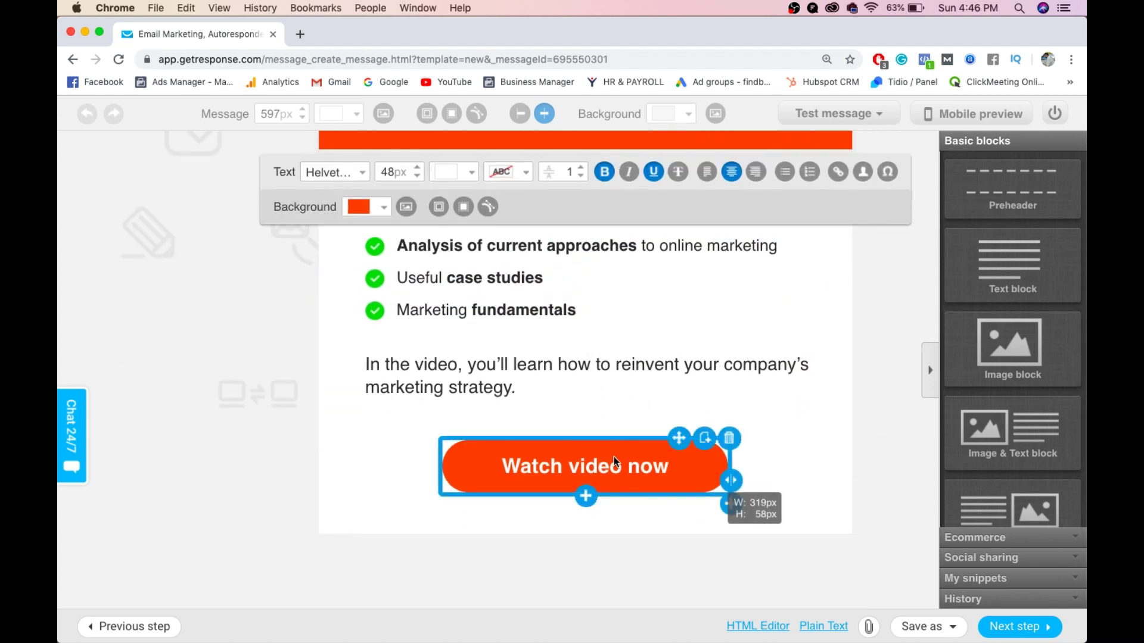
{"action": "left_click", "coordinate": [614, 459]}
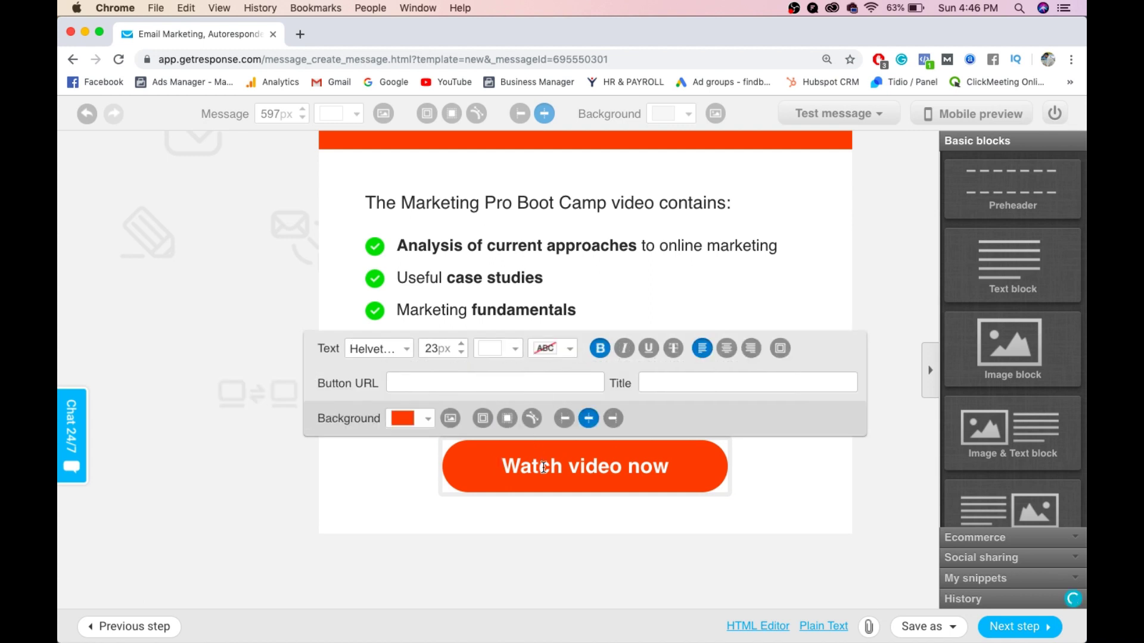
{"action": "left_click", "coordinate": [651, 536]}
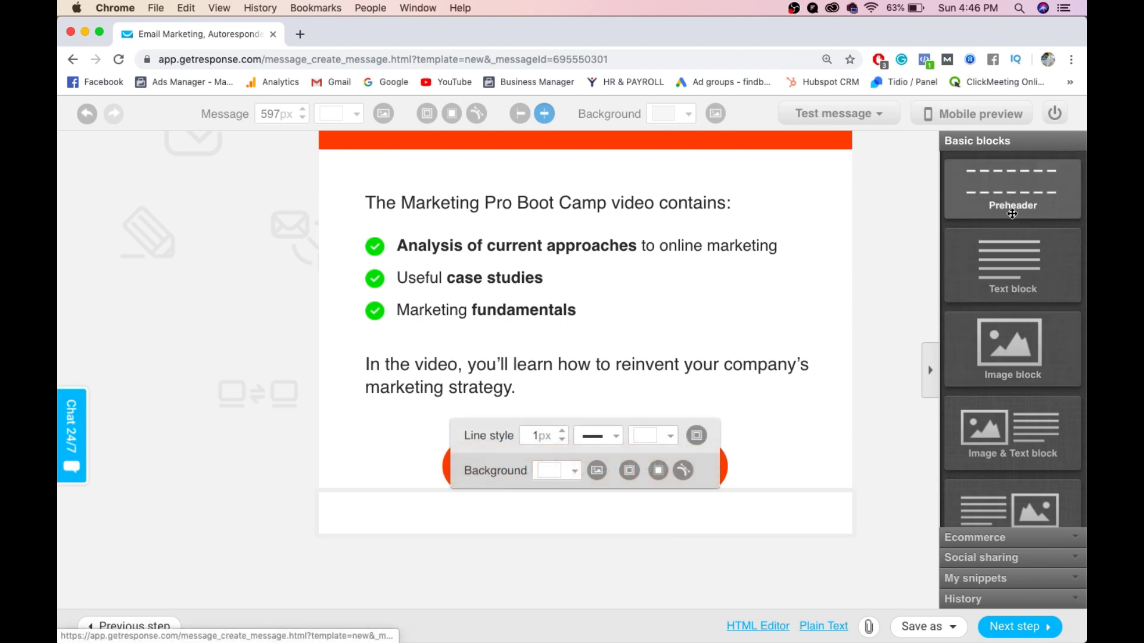
{"action": "scroll", "coordinate": [1019, 343], "scroll_direction": "down", "scroll_amount": 2}
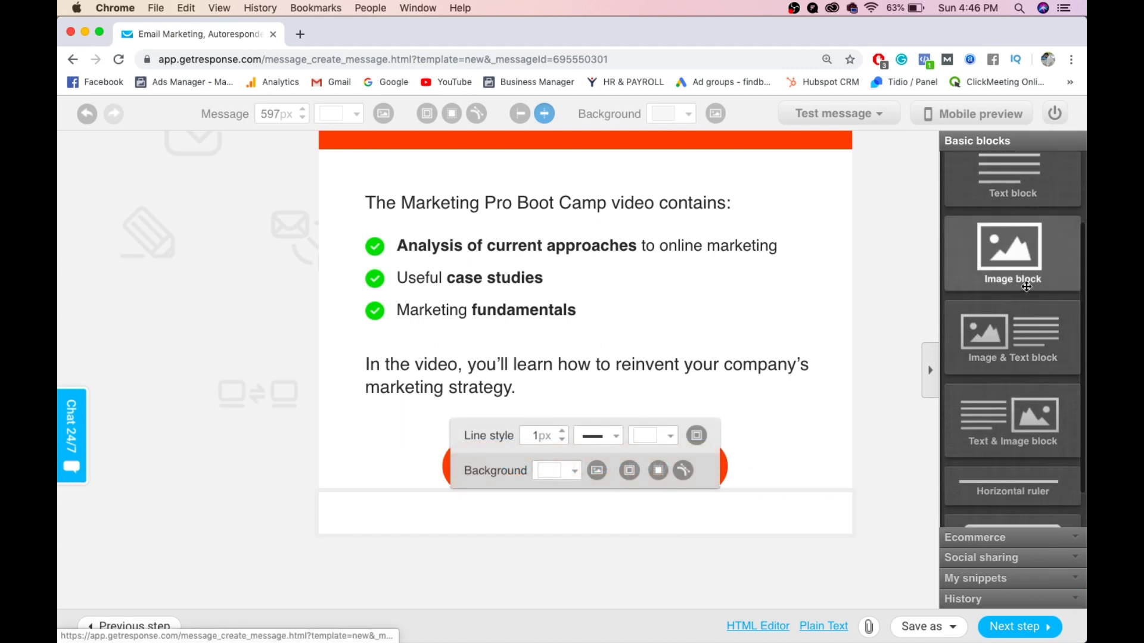
{"action": "mouse_move", "coordinate": [1026, 256]}
{"action": "left_mouse_down"}
{"action": "mouse_move", "coordinate": [714, 287]}
{"action": "mouse_move", "coordinate": [631, 281]}
{"action": "mouse_move", "coordinate": [1007, 295]}
{"action": "mouse_move", "coordinate": [1034, 244]}
{"action": "left_mouse_up"}
{"action": "scroll", "coordinate": [713, 417], "scroll_direction": "up", "scroll_amount": 4}
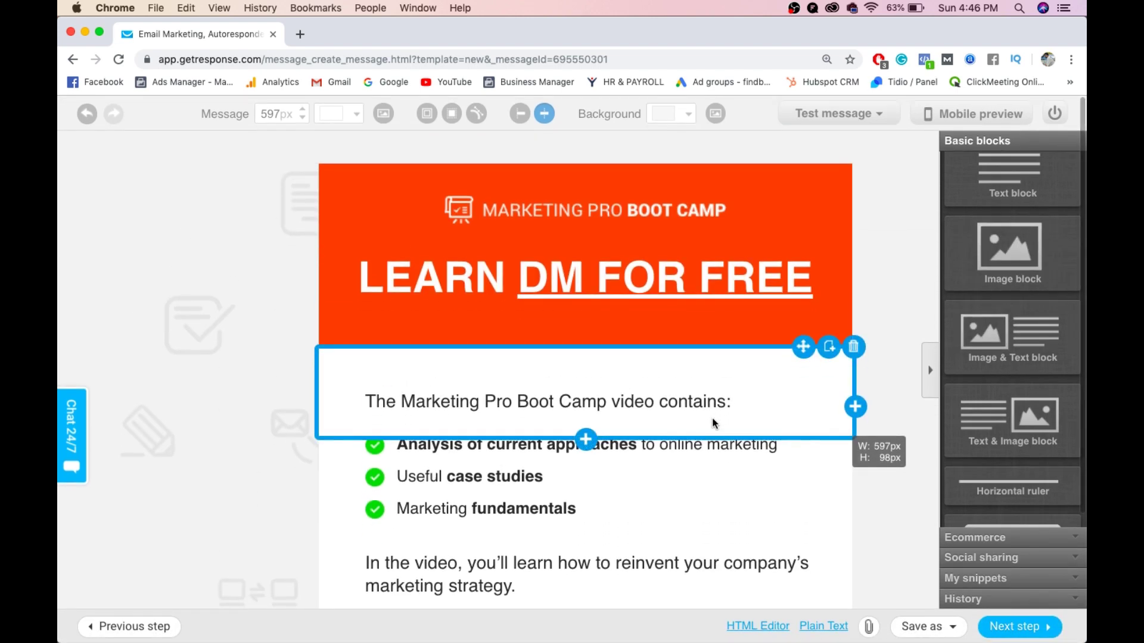
{"action": "scroll", "coordinate": [646, 288], "scroll_direction": "down", "scroll_amount": 4}
{"action": "scroll", "coordinate": [646, 295], "scroll_direction": "up", "scroll_amount": 4}
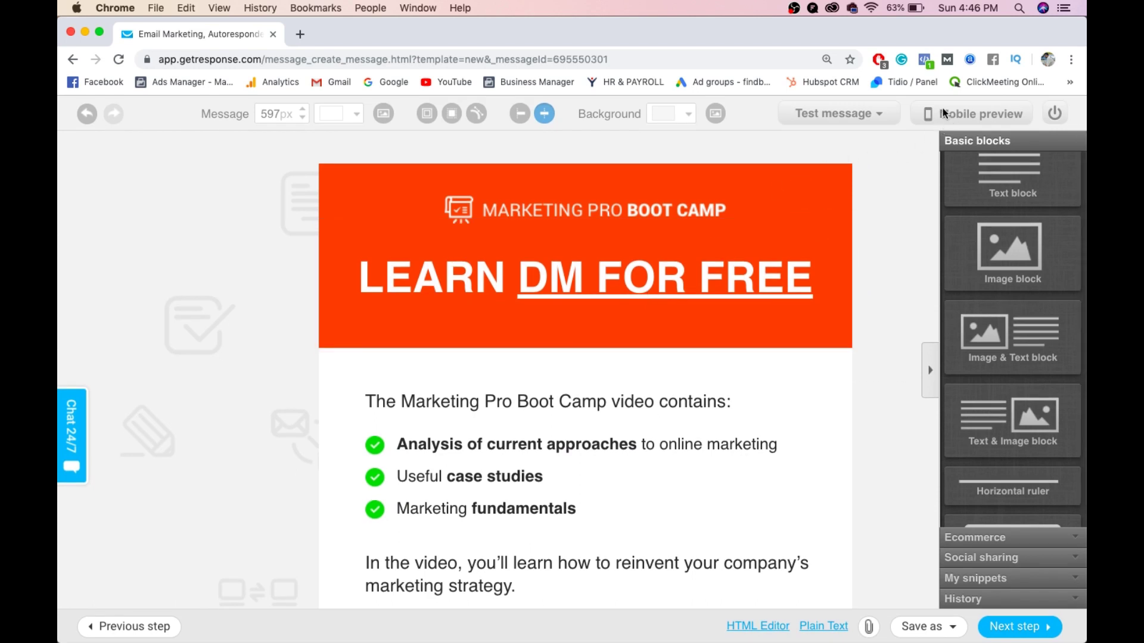
{"action": "left_click", "coordinate": [1018, 627]}
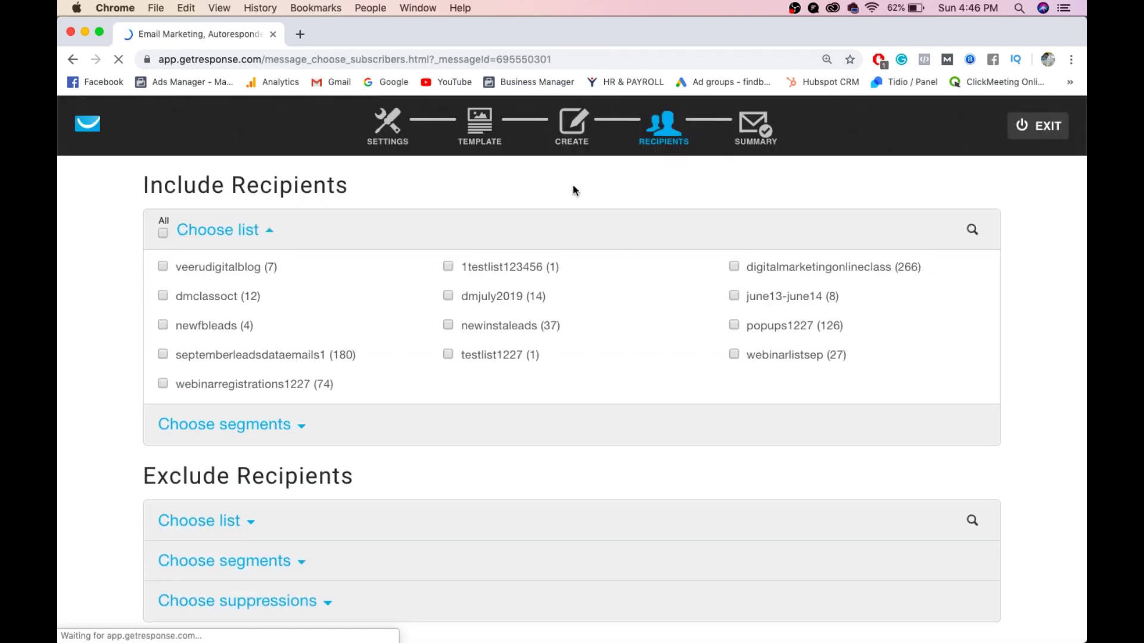
{"action": "left_click", "coordinate": [568, 132]}
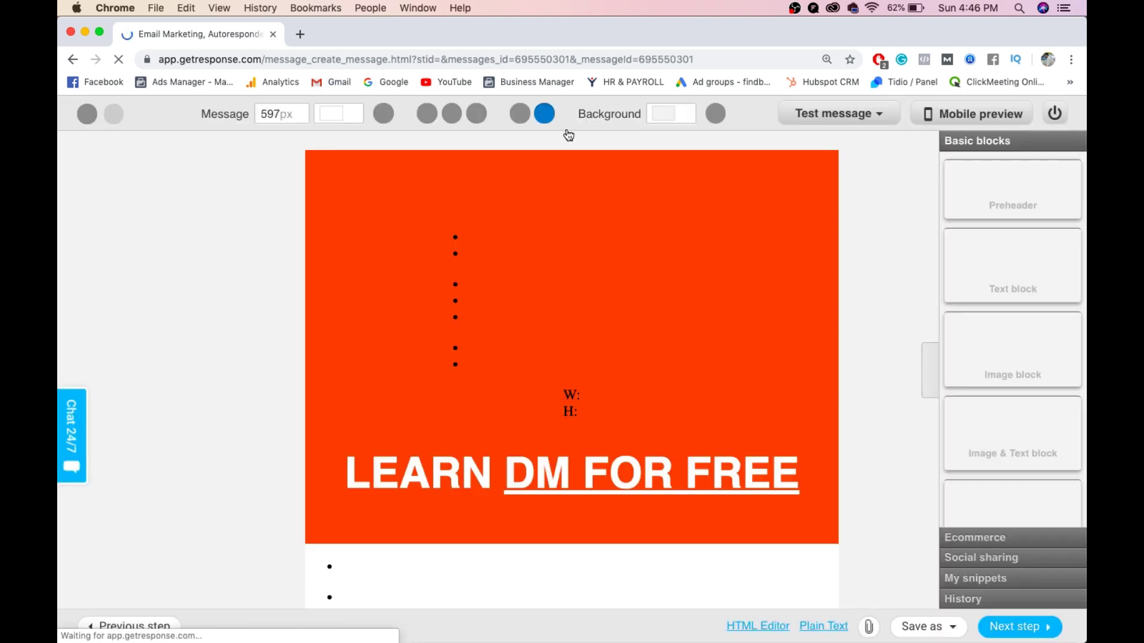
{"action": "left_click", "coordinate": [968, 112]}
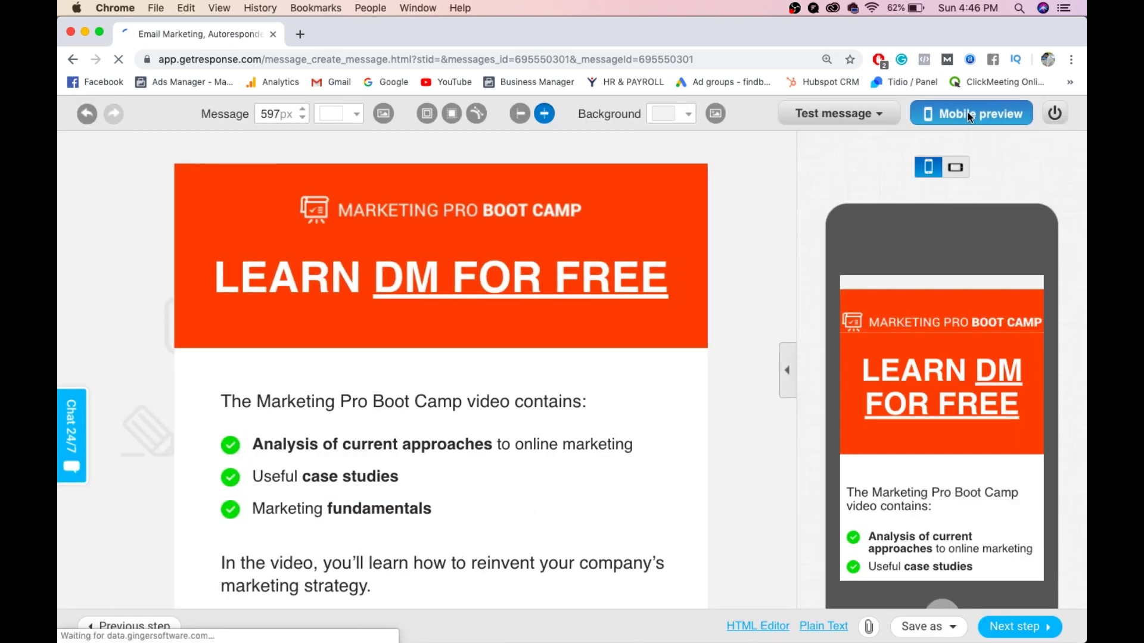
{"action": "scroll", "coordinate": [975, 320], "scroll_direction": "down", "scroll_amount": 5}
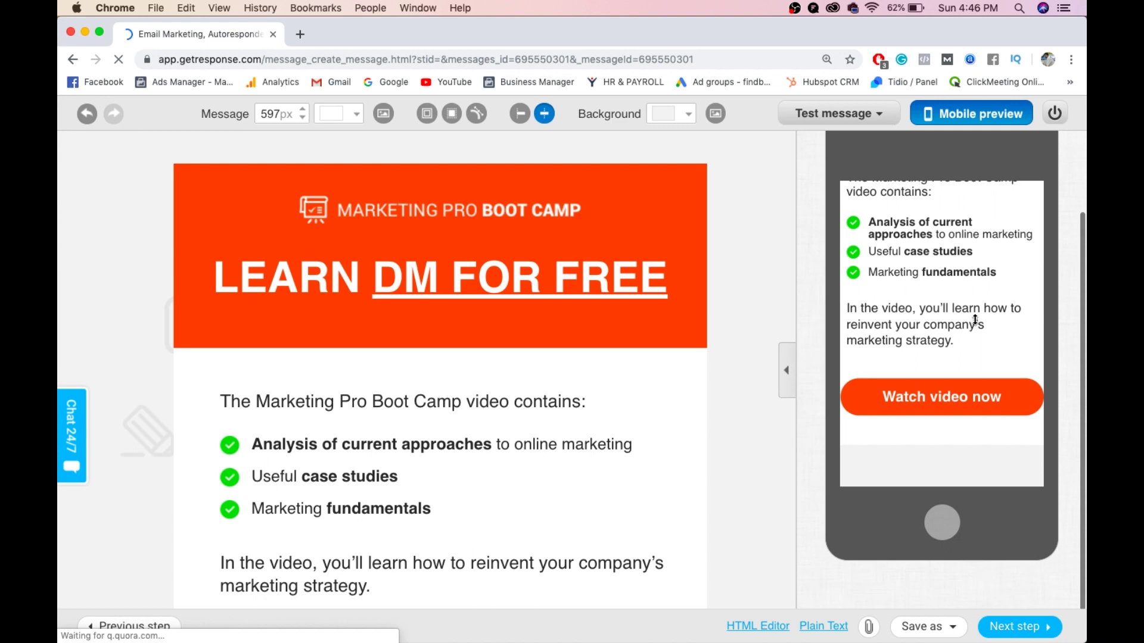
{"action": "scroll", "coordinate": [975, 320], "scroll_direction": "up", "scroll_amount": 3}
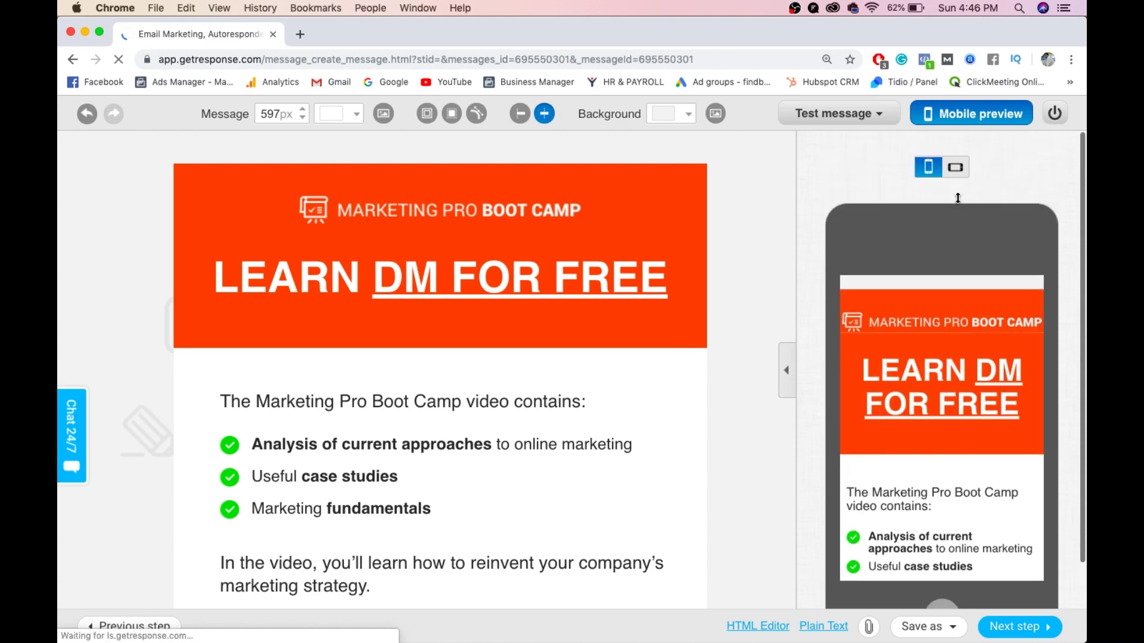
{"action": "left_click", "coordinate": [959, 127]}
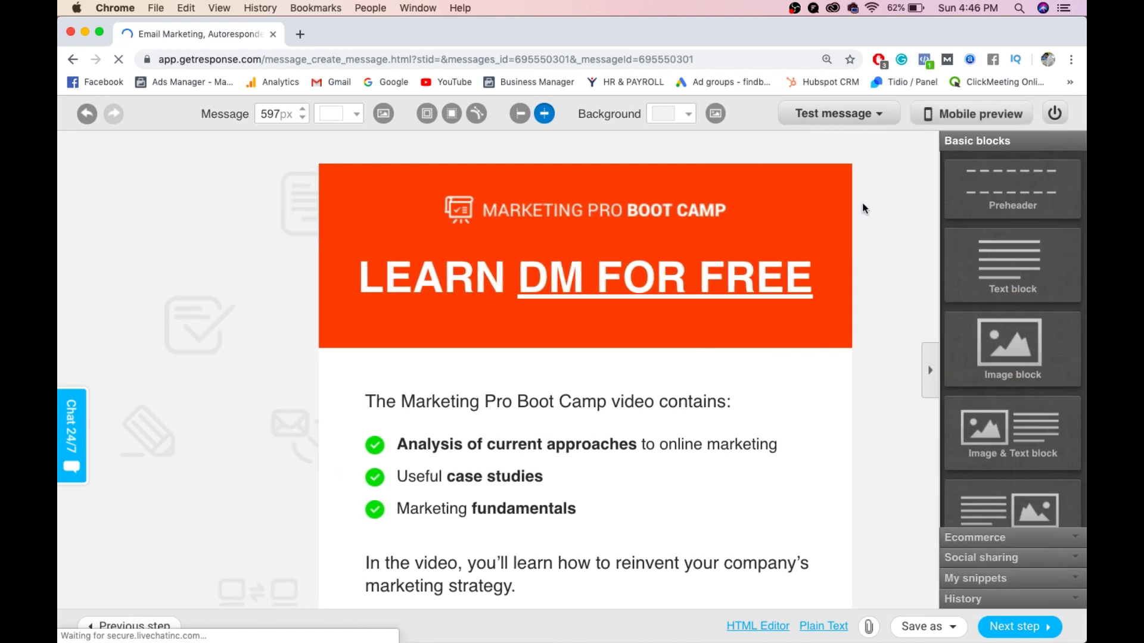
{"action": "left_click", "coordinate": [1017, 627]}
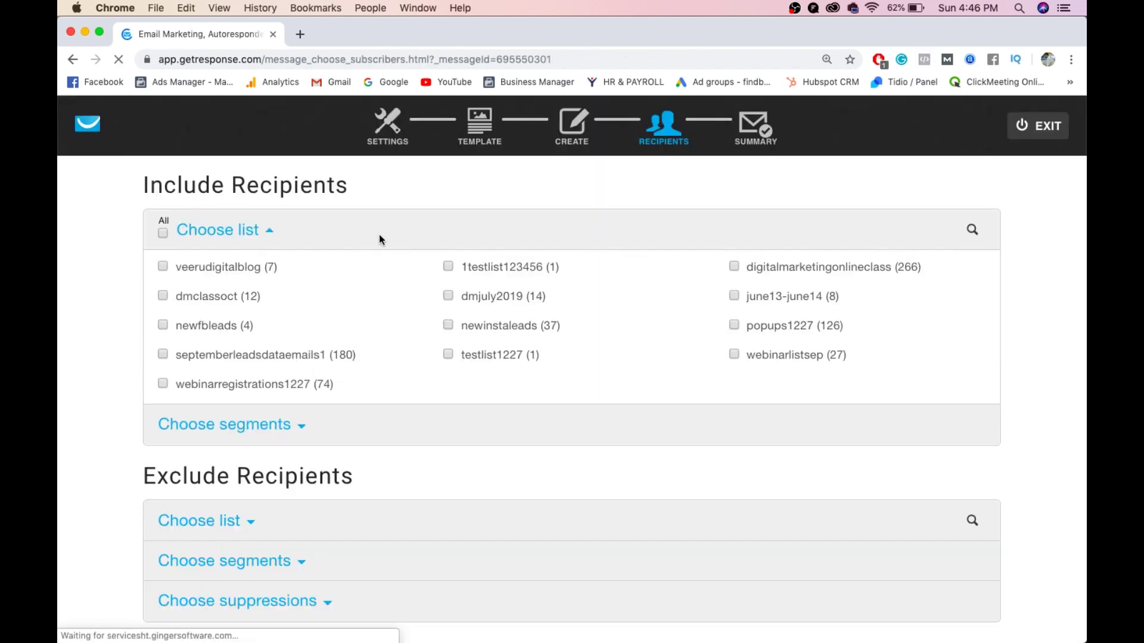
- Tick 1testlist123456 as recipients, review the summary, and send the newsletter
{"action": "left_click", "coordinate": [448, 267]}
{"action": "scroll", "coordinate": [220, 349], "scroll_direction": "down", "scroll_amount": 5}
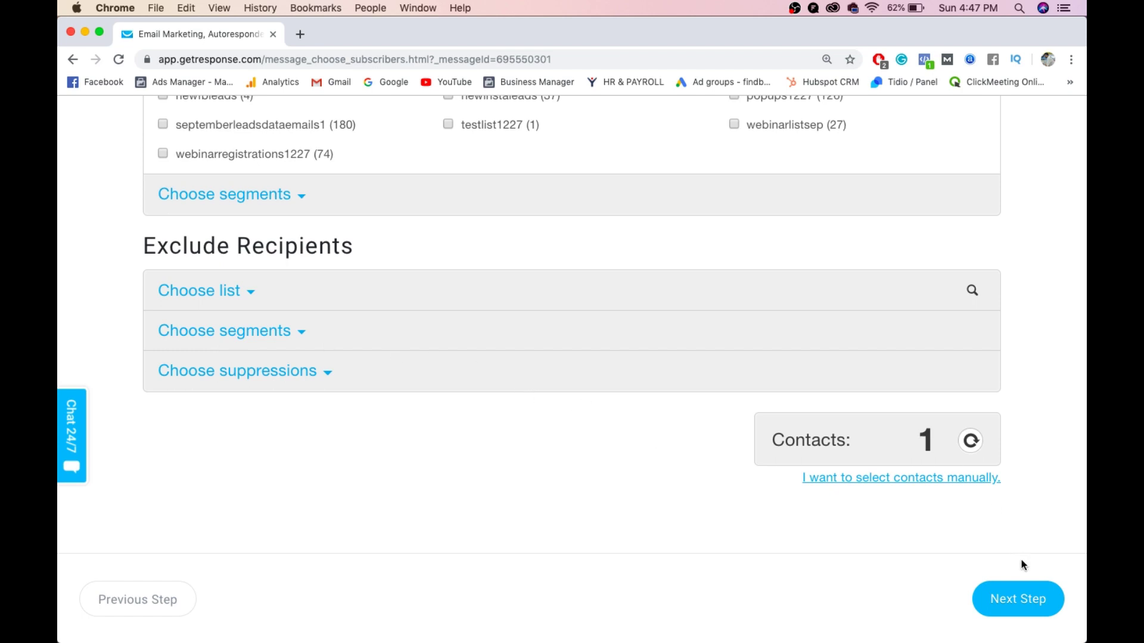
{"action": "left_click", "coordinate": [1025, 599]}
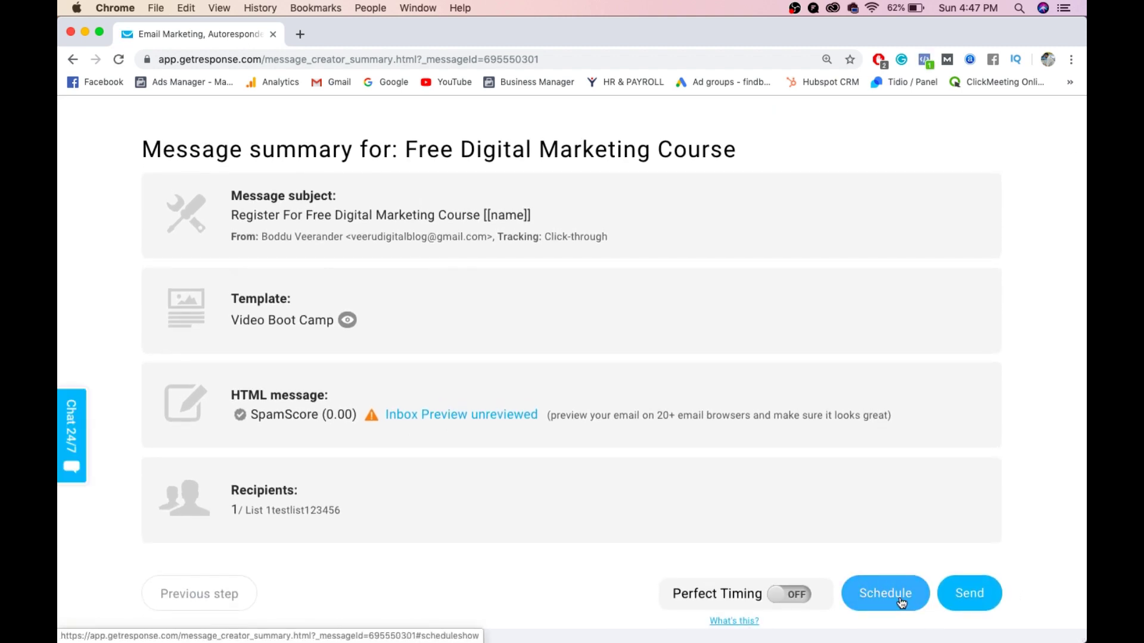
{"action": "left_click", "coordinate": [963, 594]}
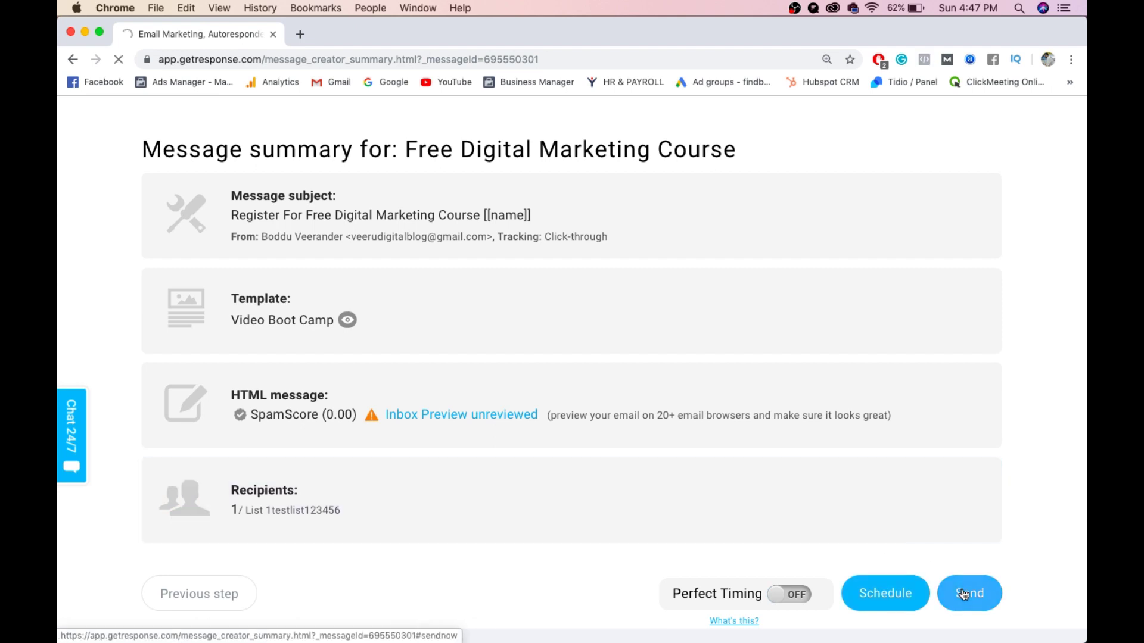